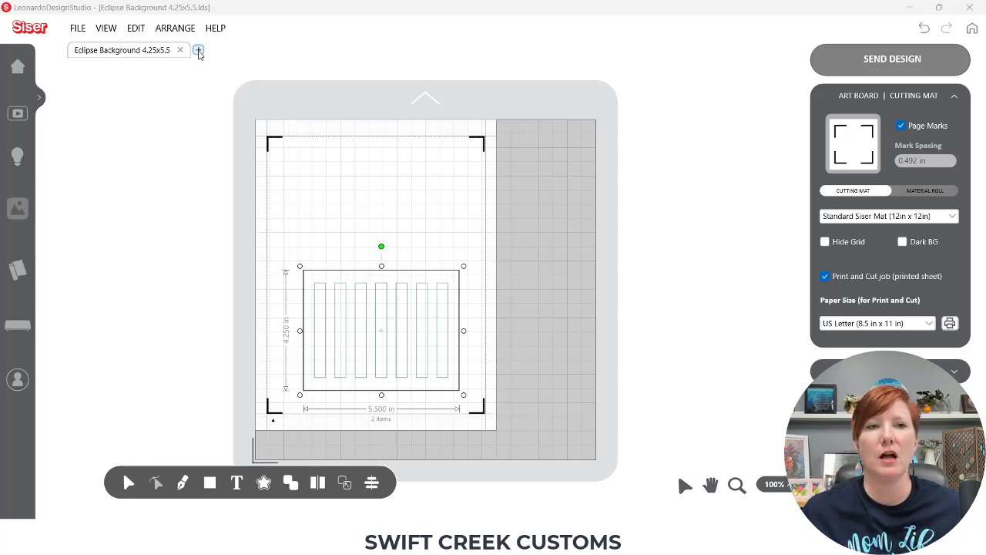
Create a new design and draw a rectangle about 6.45 in wide and 4.51 in high on the mat
click(198, 51)
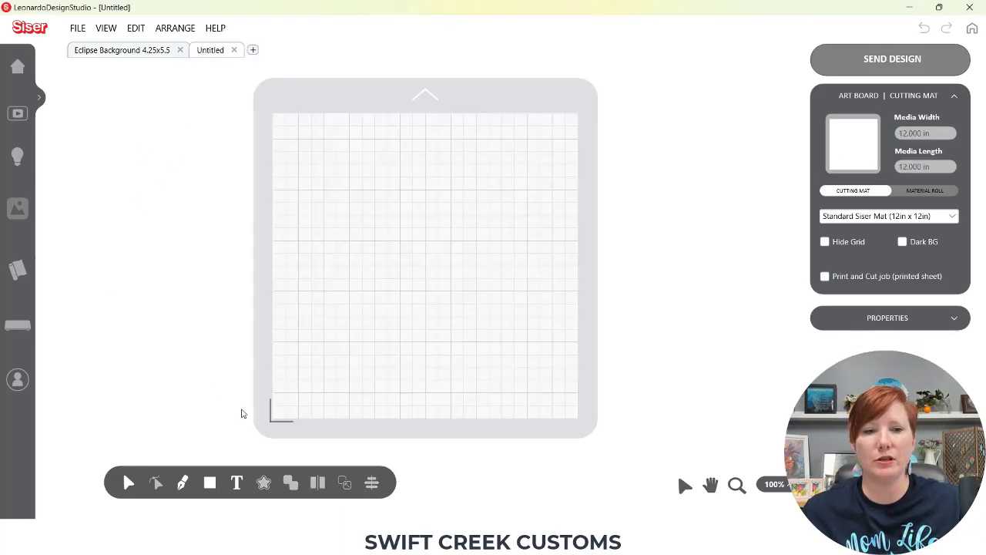
click(208, 484)
click(220, 452)
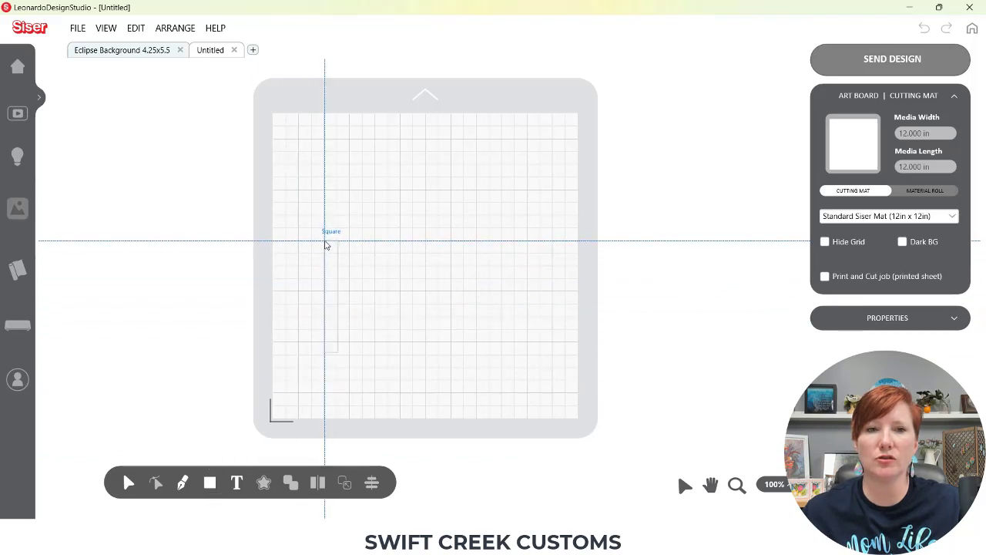
mouse_move(325, 241)
mouse_down()
mouse_move(444, 282)
mouse_move(489, 359)
mouse_up()
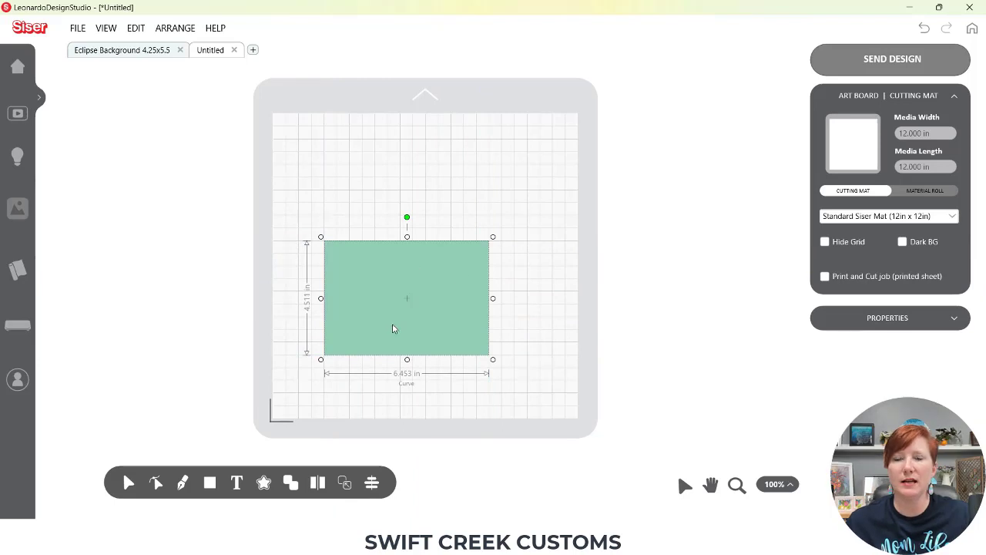
Colour the rectangle black (#000000) and switch it from a fill to a stroke outline
click(865, 321)
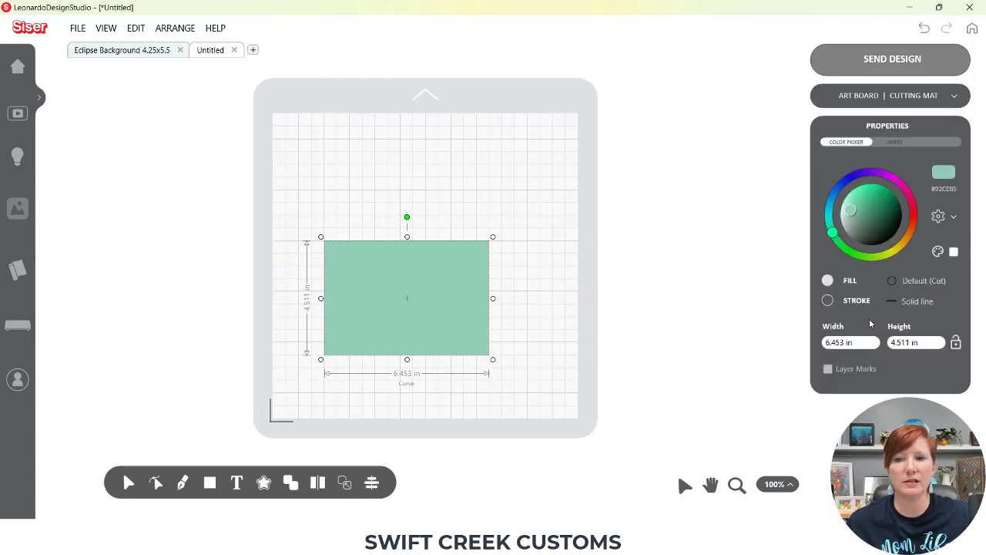
drag(850, 210, 890, 254)
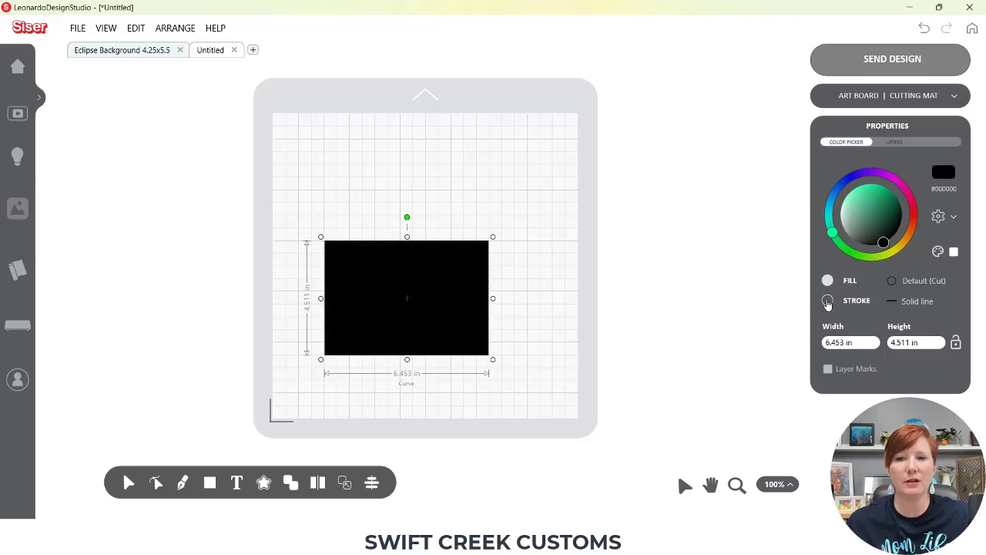
click(827, 301)
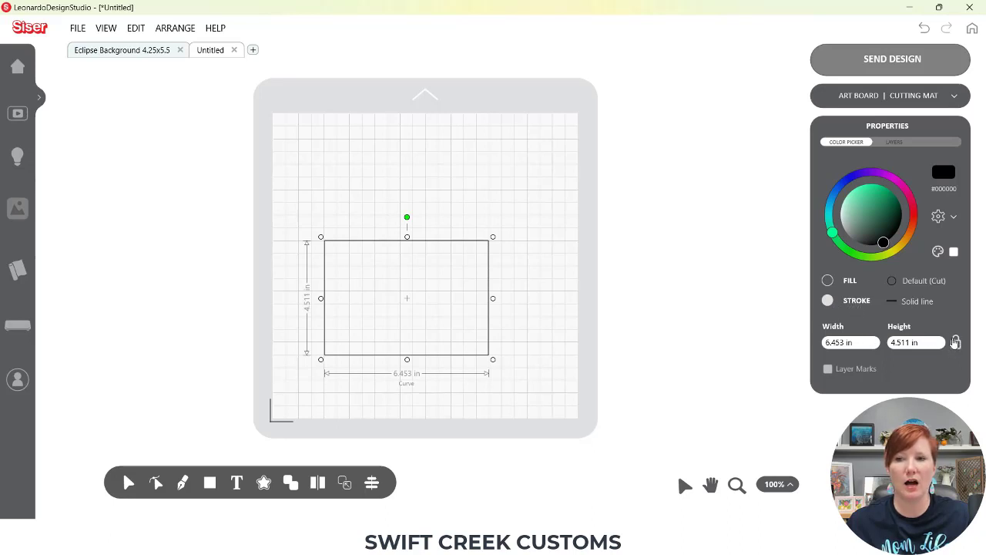
Set the rectangle's width to 5.5 in and its height to 4.25 in
click(922, 339)
click(859, 342)
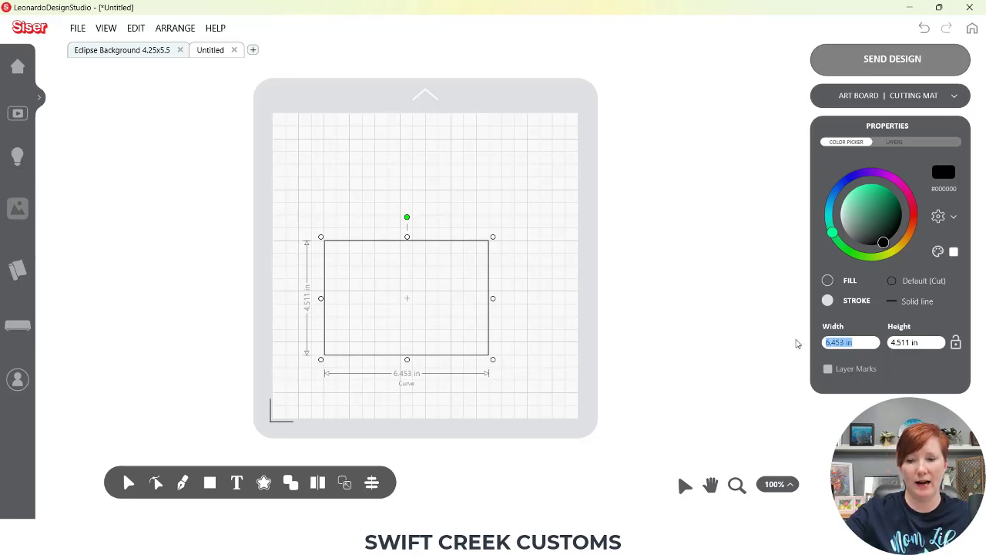
text(5.5)
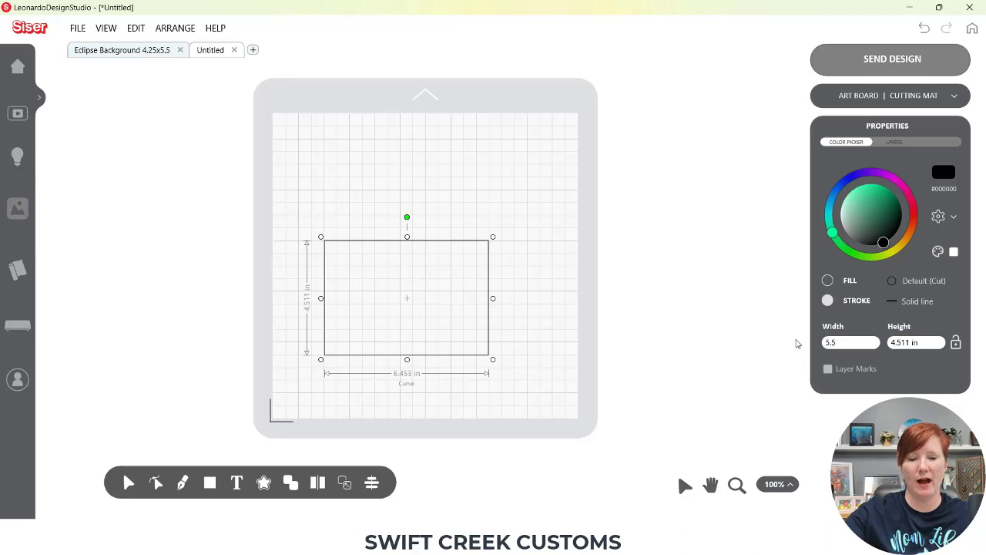
key(Tab)
text(4.25)
key(Return)
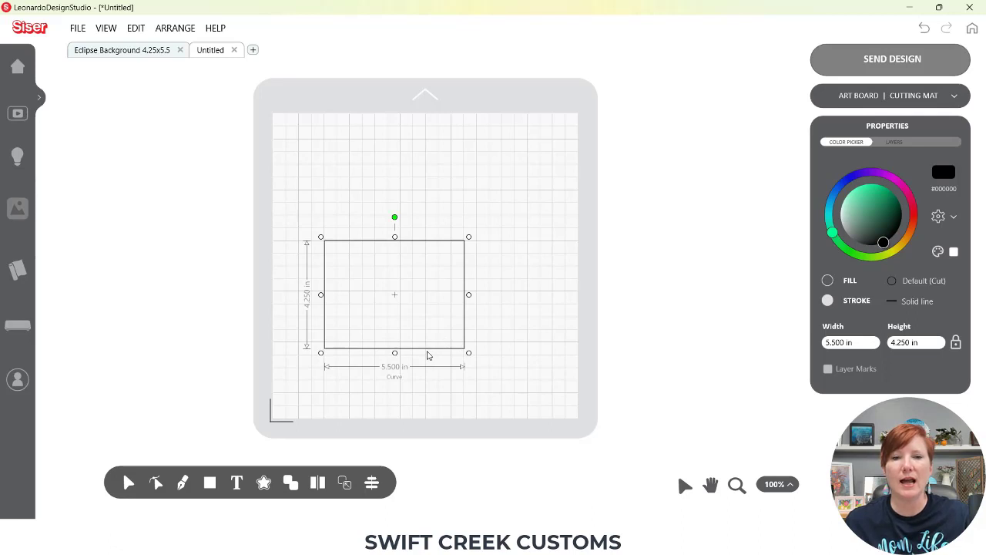
drag(428, 349, 429, 352)
Draw a vertical strip about 0.4 in wide and 3.56 in high near the rectangle's left inner edge, shown as a stroke outline
click(212, 484)
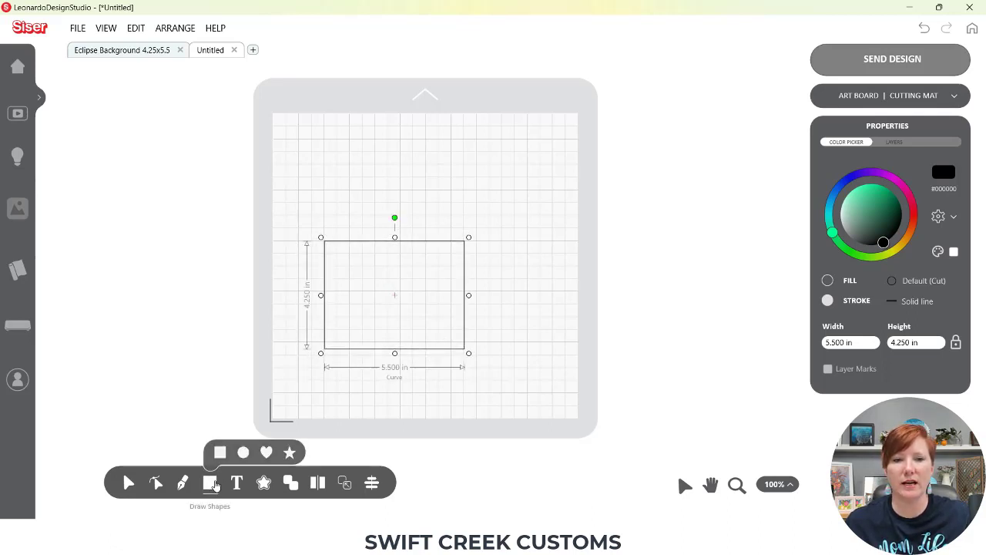
click(220, 452)
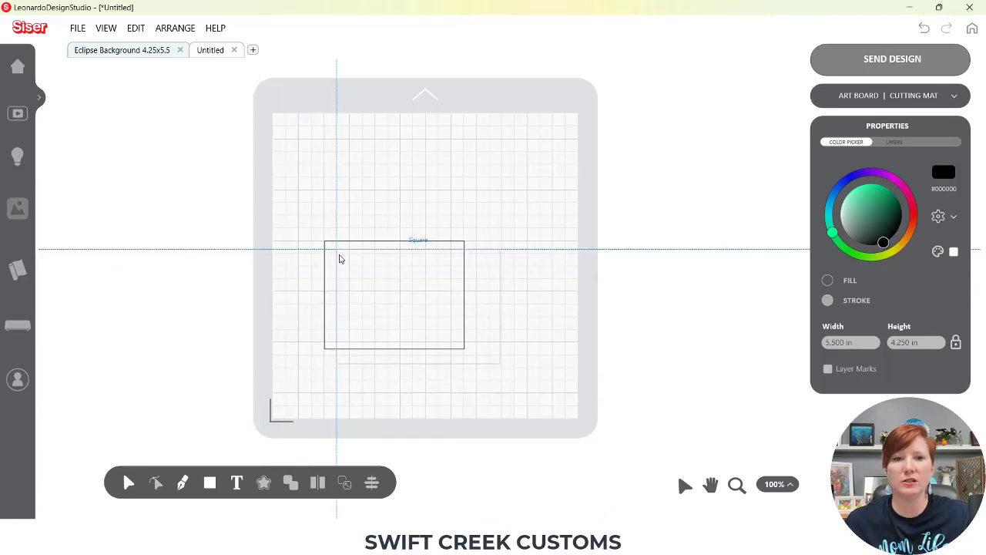
drag(337, 248, 349, 345)
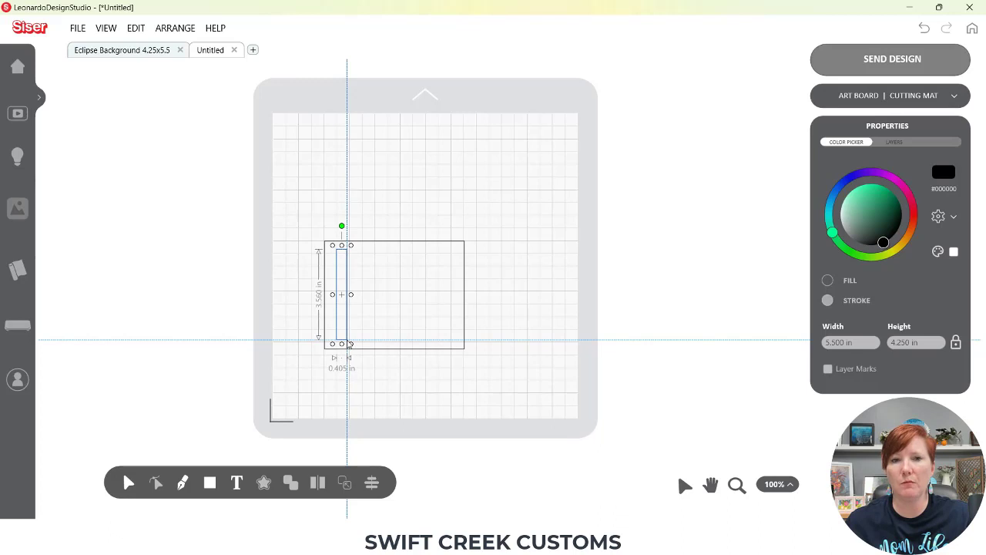
drag(349, 344, 349, 344)
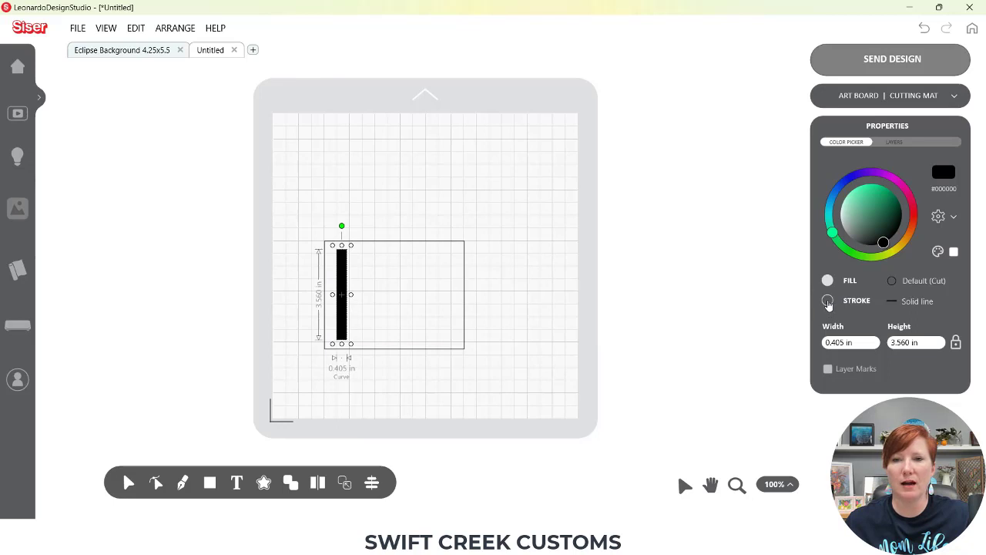
click(827, 302)
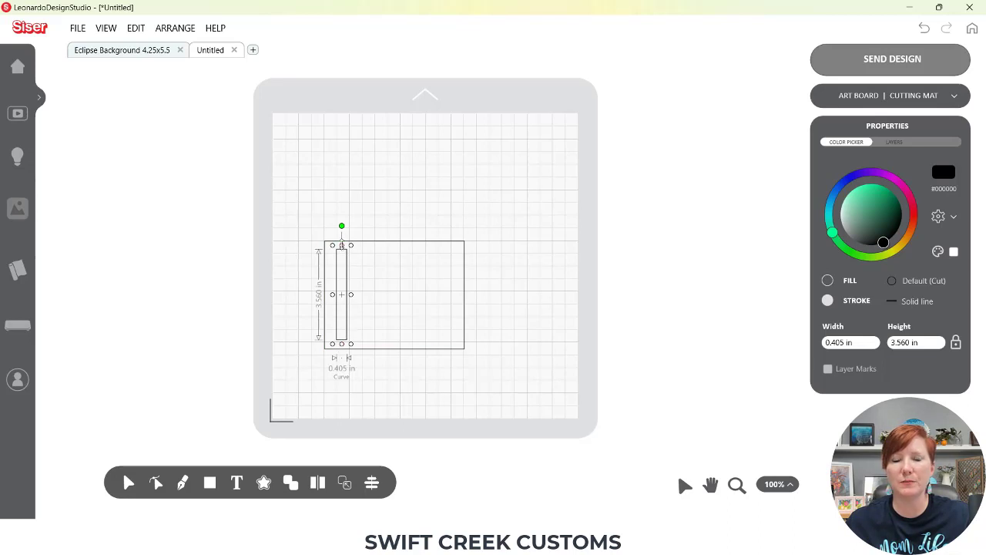
Duplicate the narrow strip and place the copy immediately to its right, level with the original
click(736, 483)
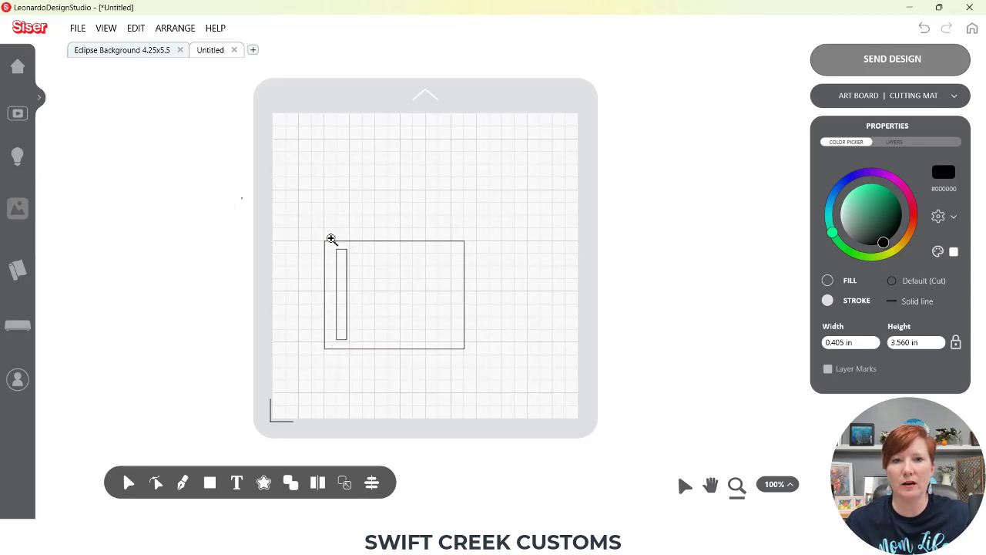
drag(242, 197, 572, 423)
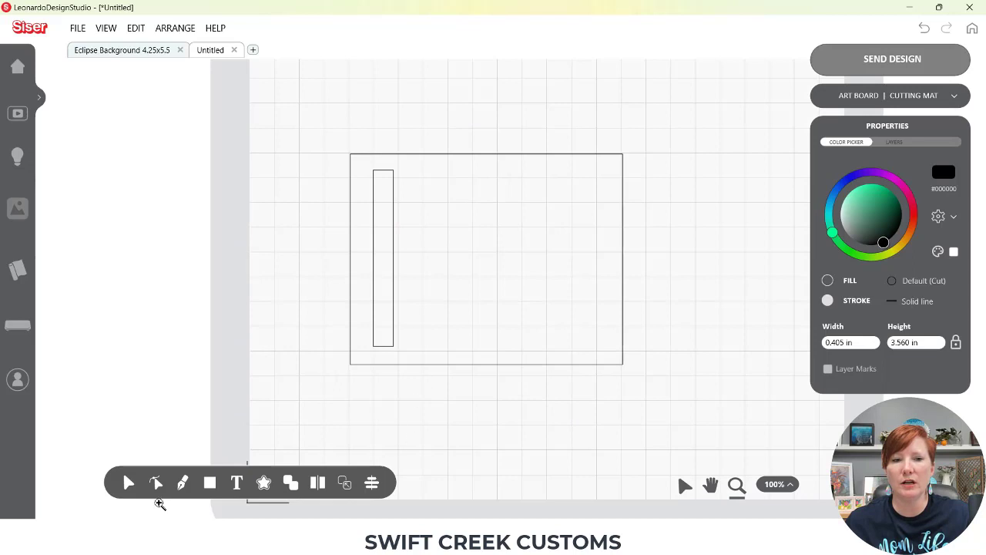
click(127, 483)
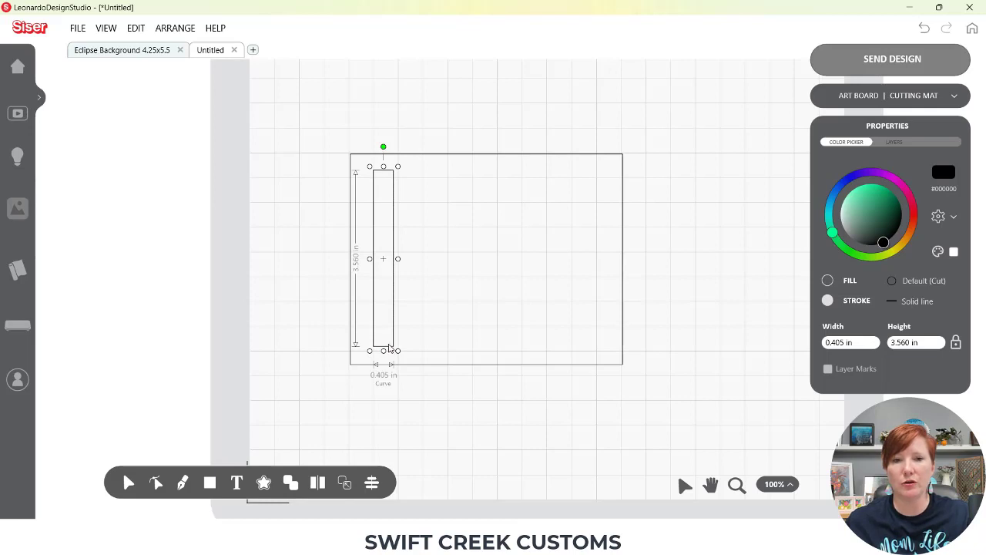
key(ctrl+v)
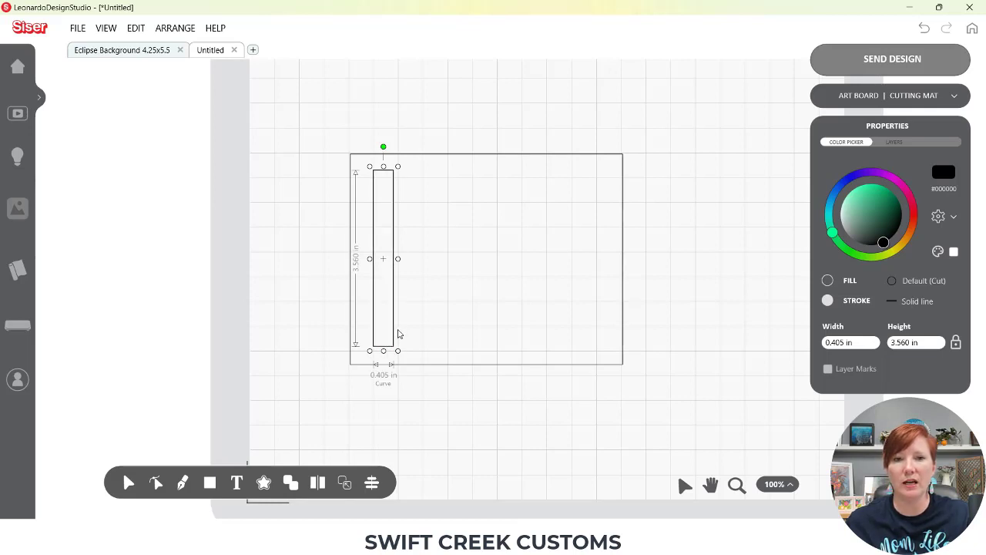
drag(392, 328, 373, 320)
click(312, 298)
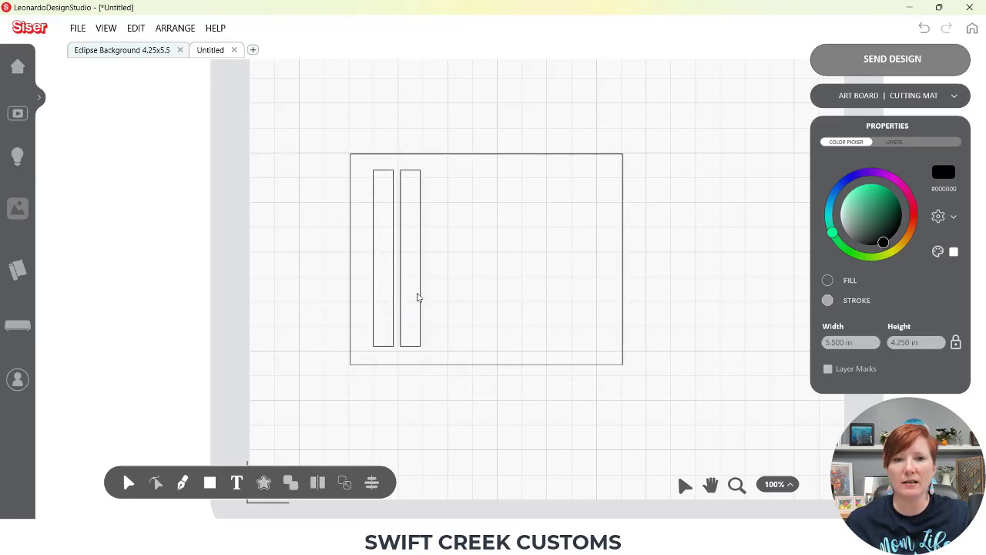
Duplicate the two strips together with the outer rectangle and delete the extra copy of the rectangle
drag(418, 294, 458, 303)
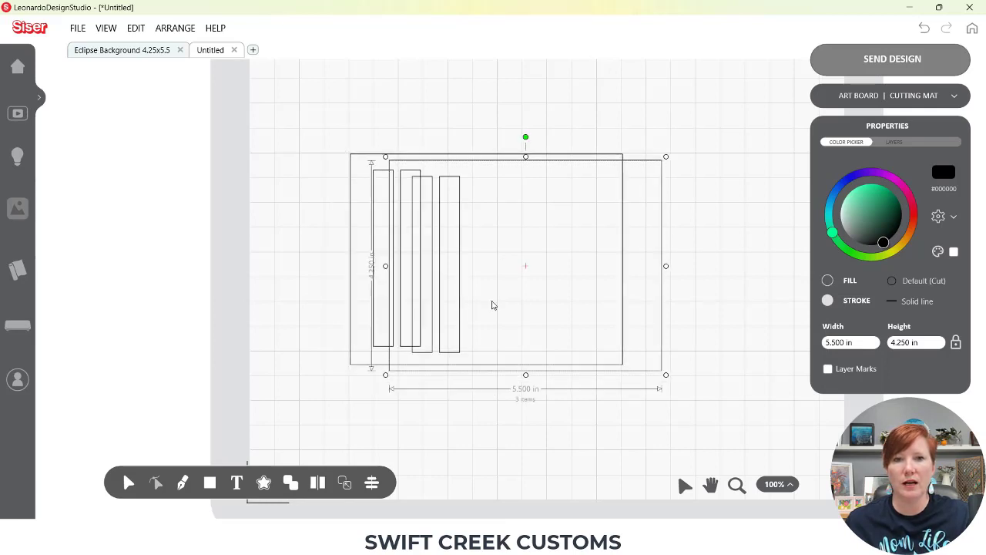
click(583, 396)
click(646, 370)
key(Delete)
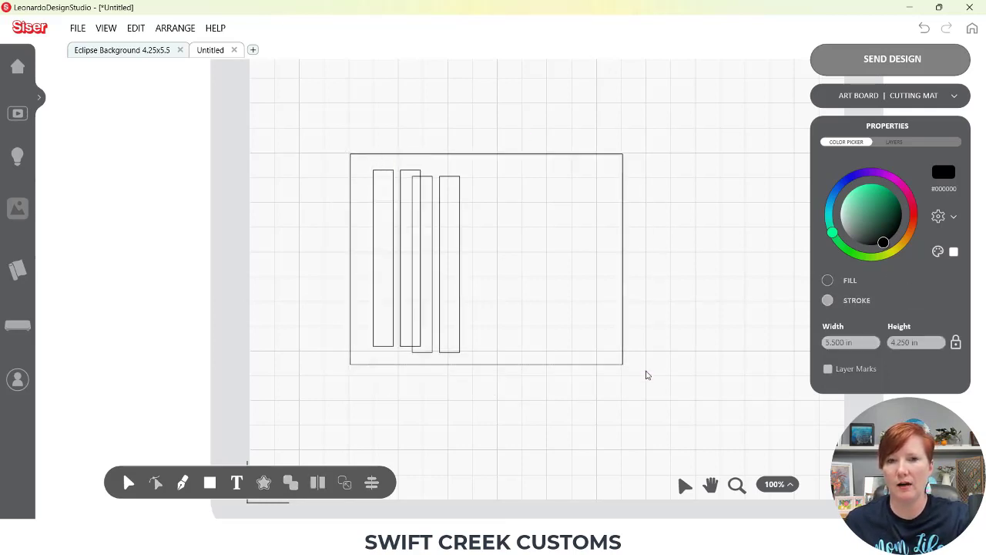
Move the two copied strips together to the right of the first pair, level with it
click(453, 352)
shift+click(433, 353)
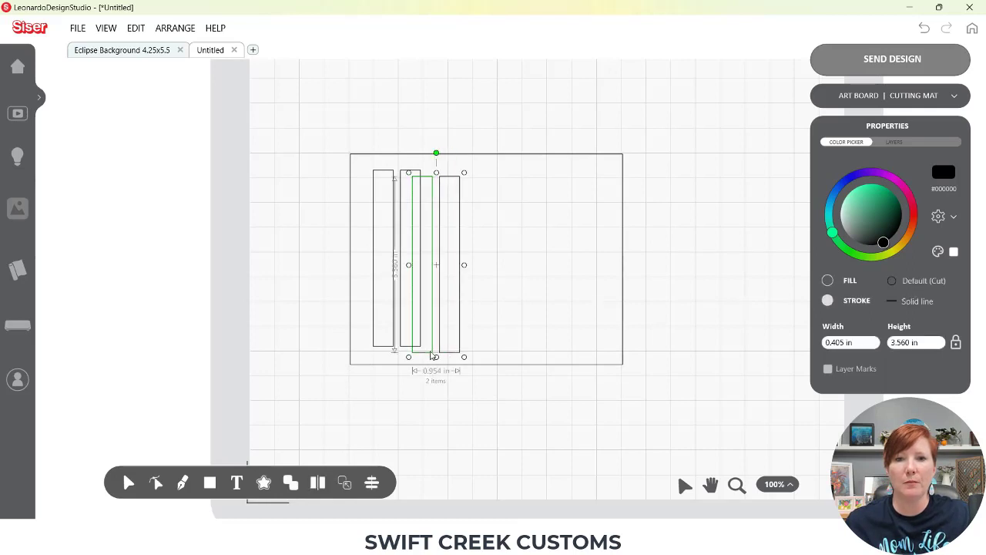
drag(434, 332, 460, 325)
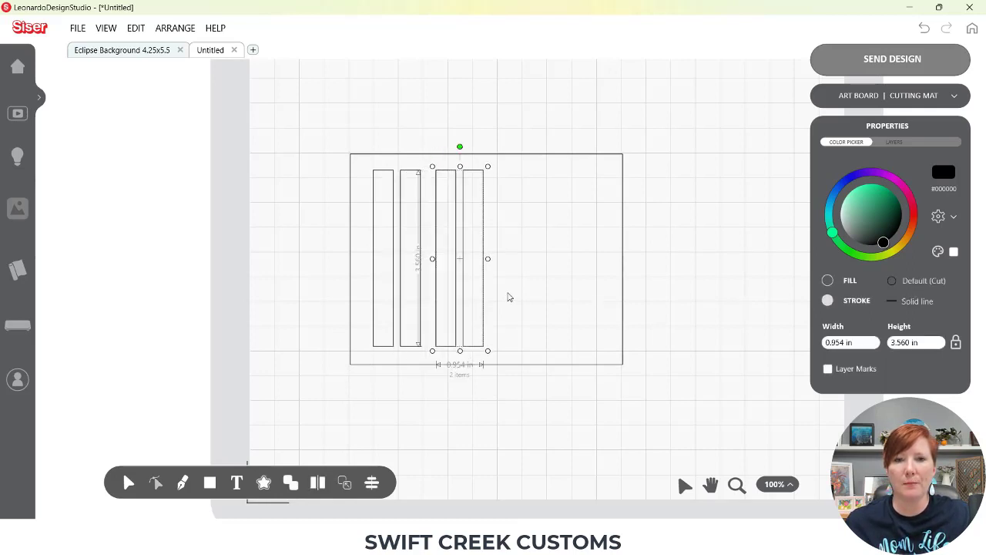
Duplicate the four strips without the outer rectangle and place the copies in its right half, level with the originals
drag(521, 284, 360, 284)
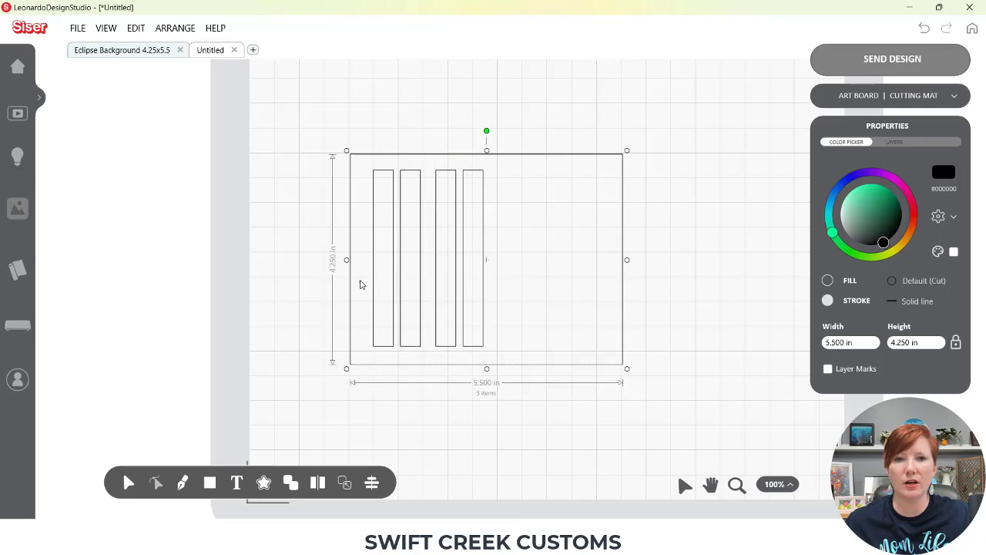
shift+click(352, 285)
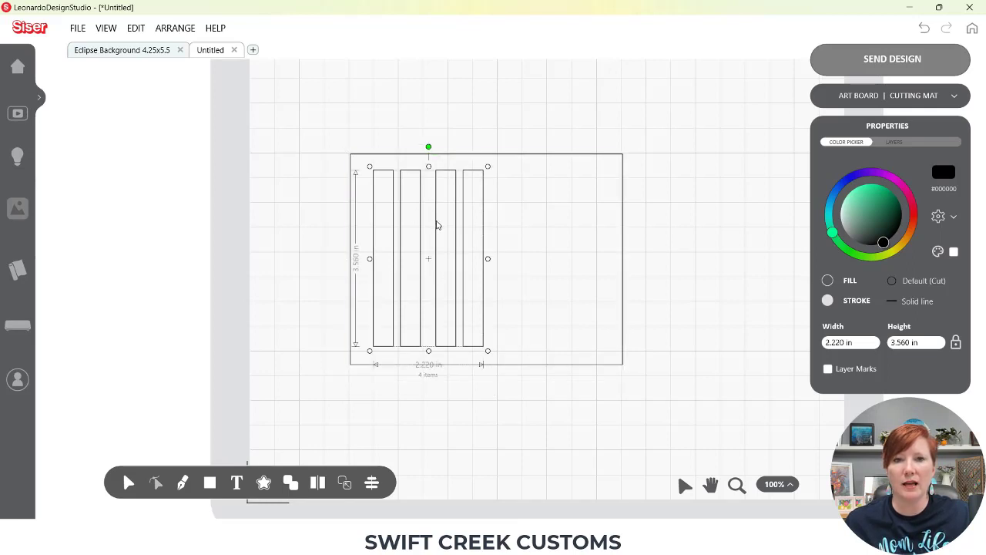
key(ctrl+c)
key(ctrl+v)
drag(436, 224, 551, 223)
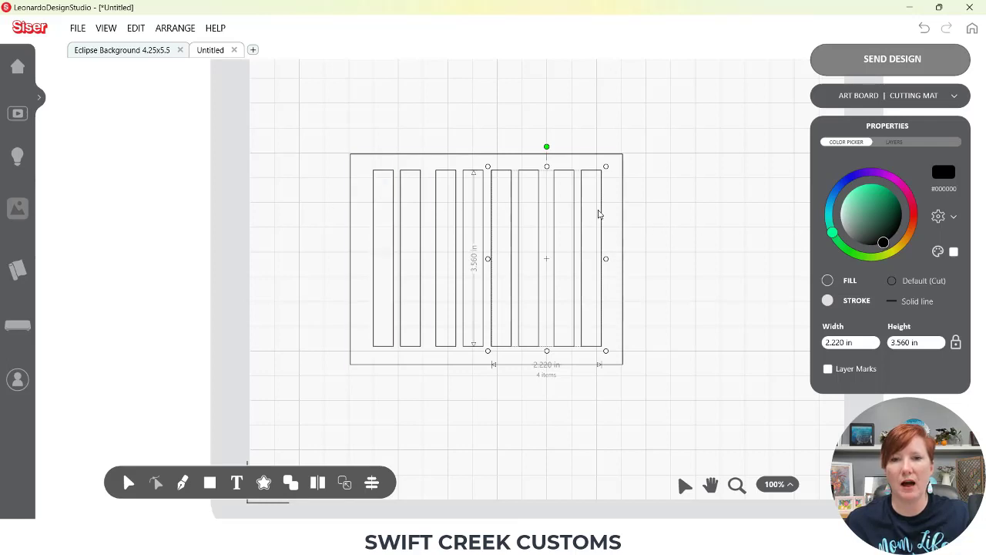
click(651, 210)
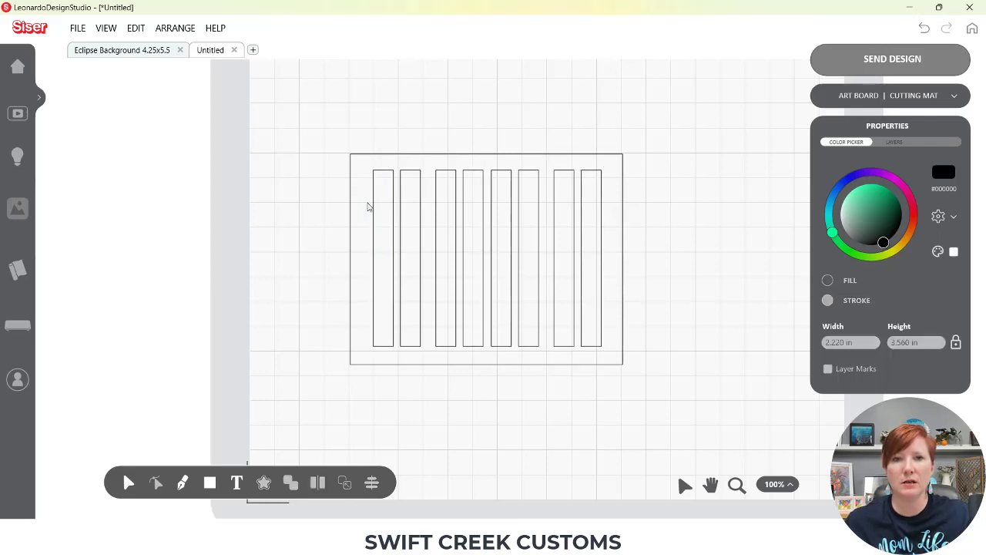
Align all eight strips on their vertical centers and distribute them horizontally, leaving out the outer rectangle
drag(363, 204, 609, 243)
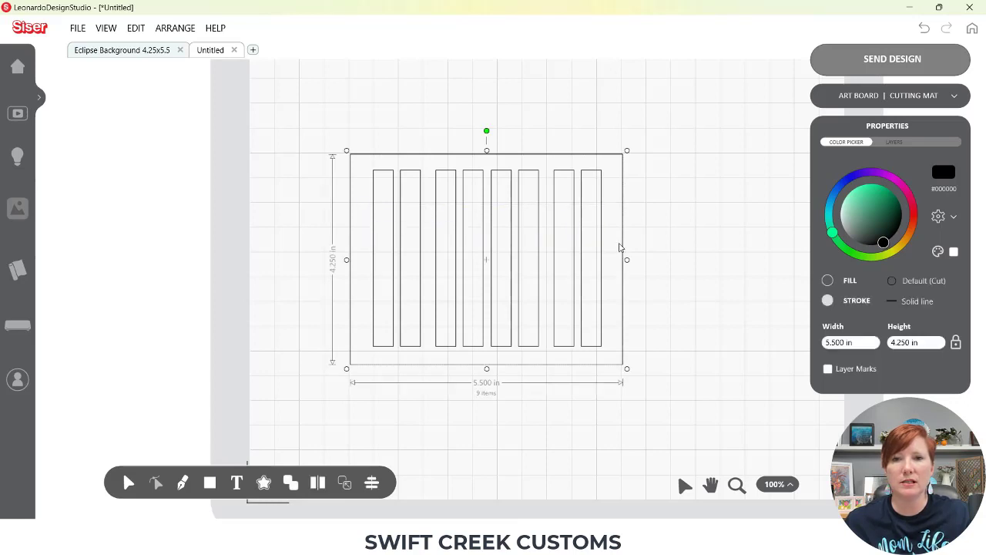
shift+click(622, 241)
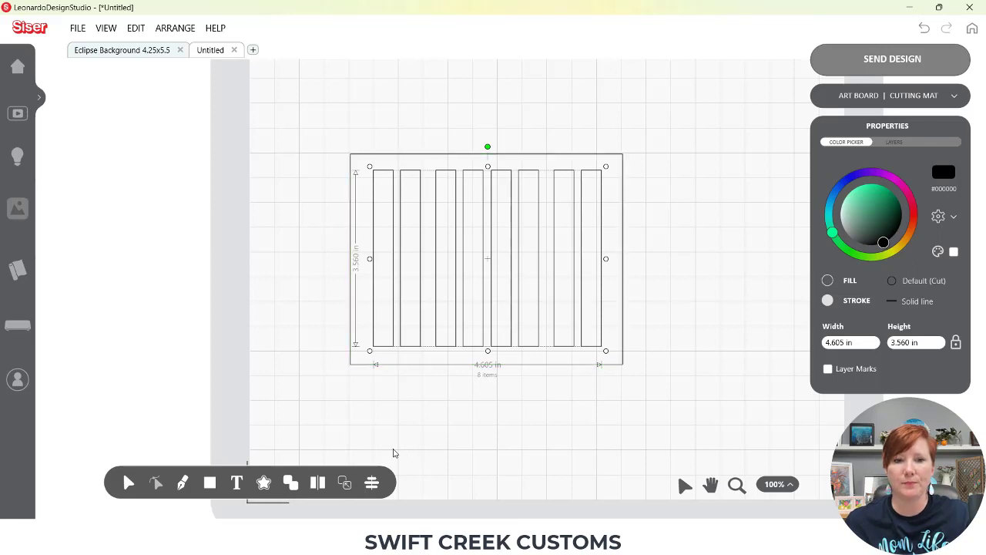
click(372, 483)
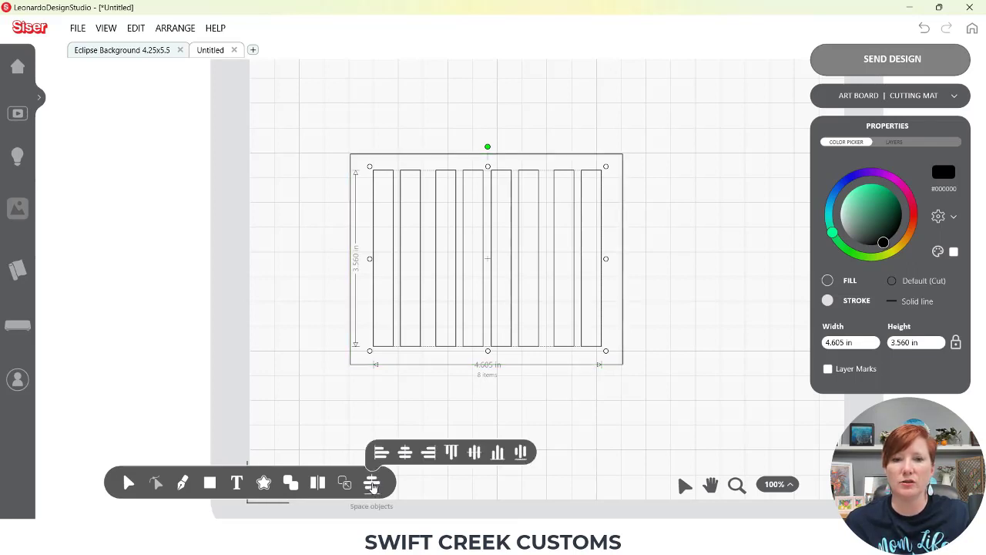
click(475, 453)
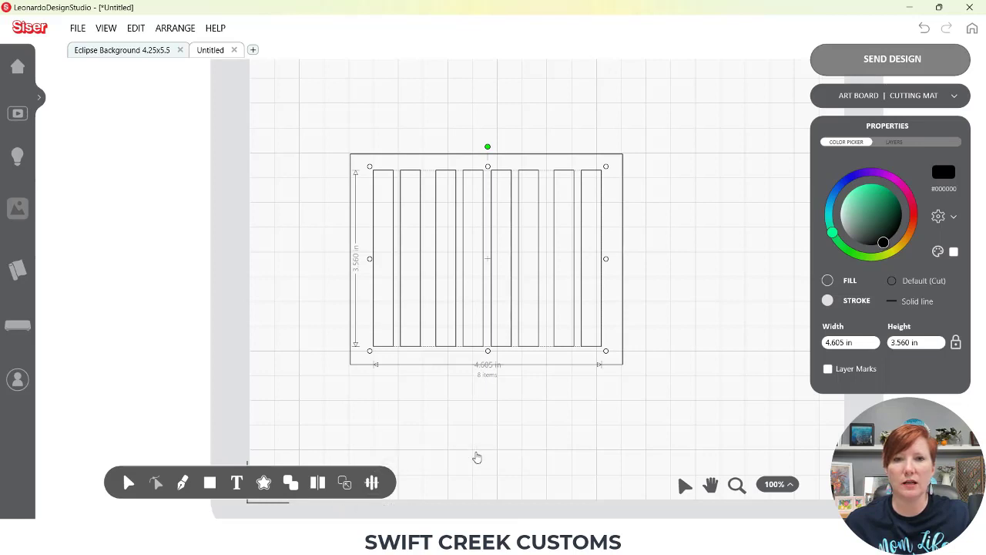
click(176, 31)
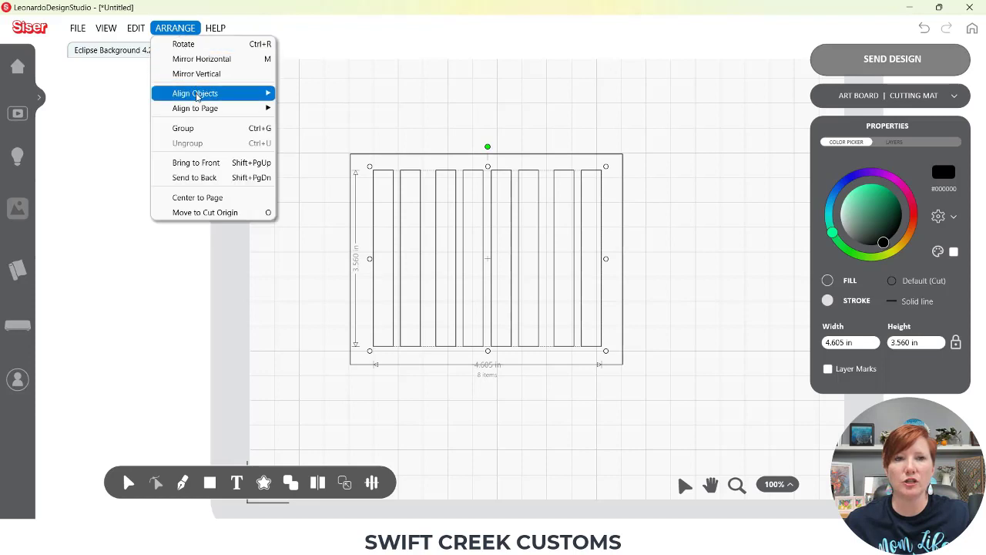
mouse_move(197, 97)
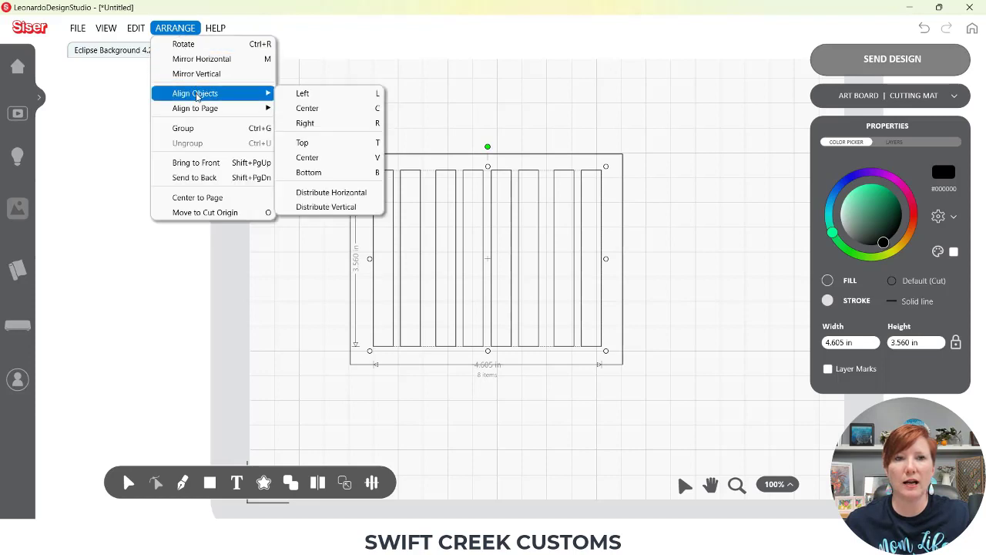
click(303, 197)
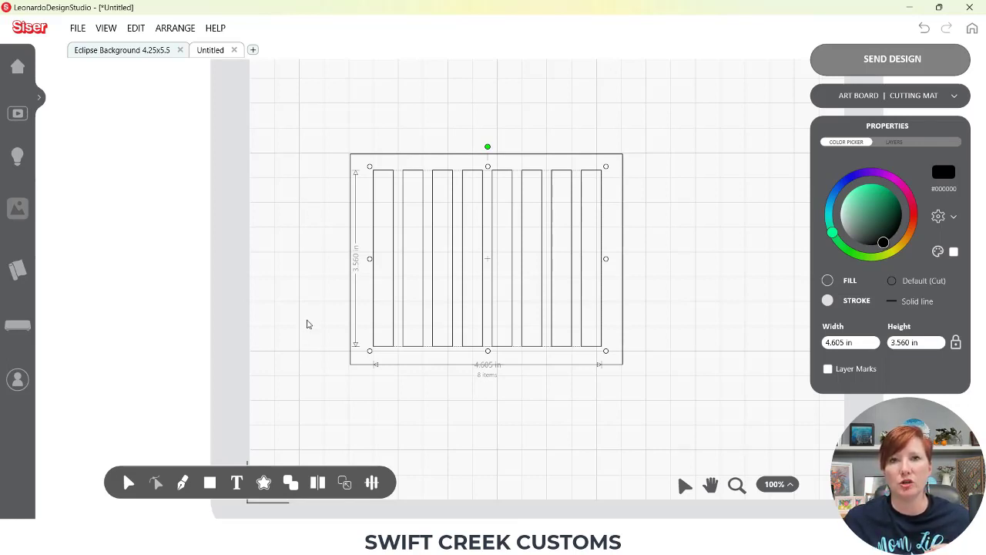
mouse_move(183, 482)
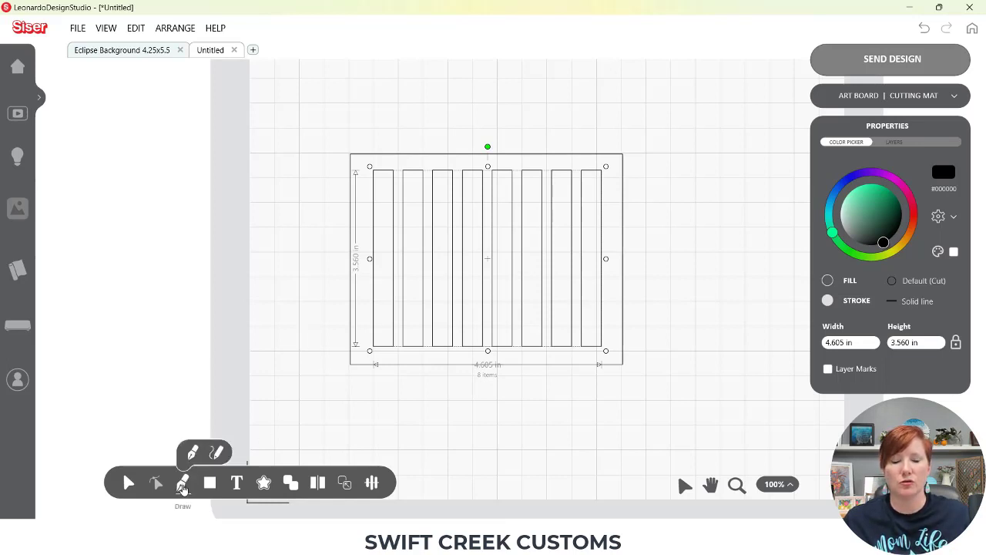
Draw a short horizontal line with the pen tool outside the rectangle's right edge and set its width to 0.25 in
click(192, 452)
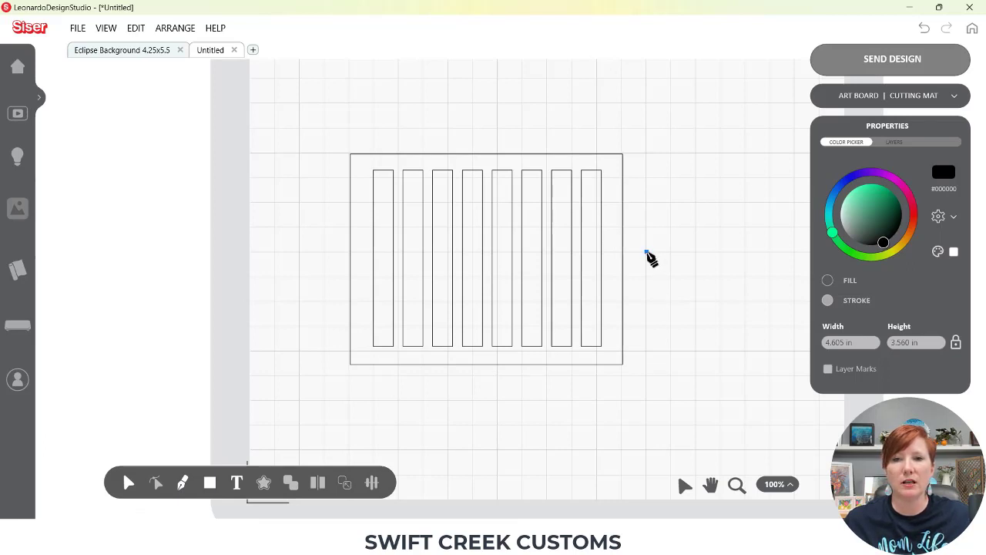
click(646, 252)
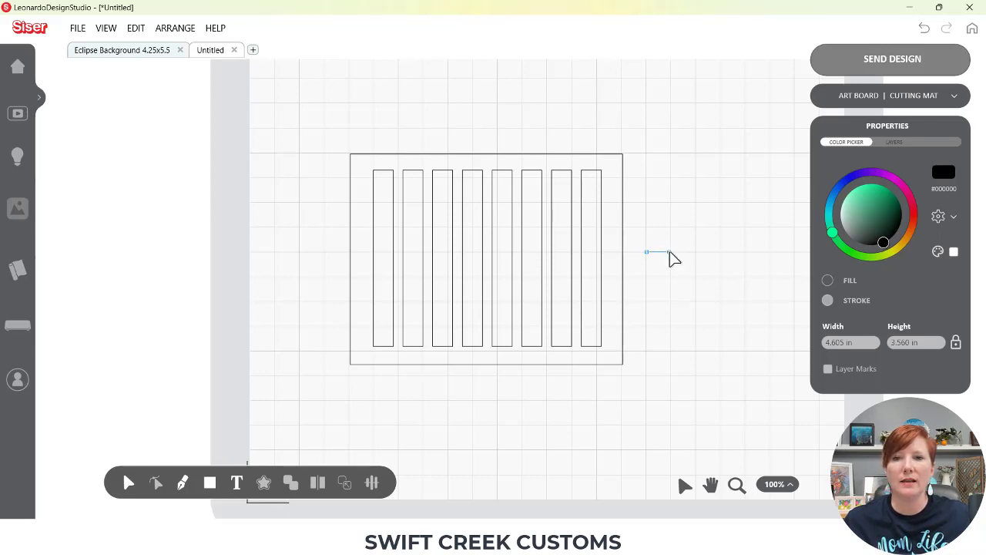
right_click(669, 255)
click(683, 292)
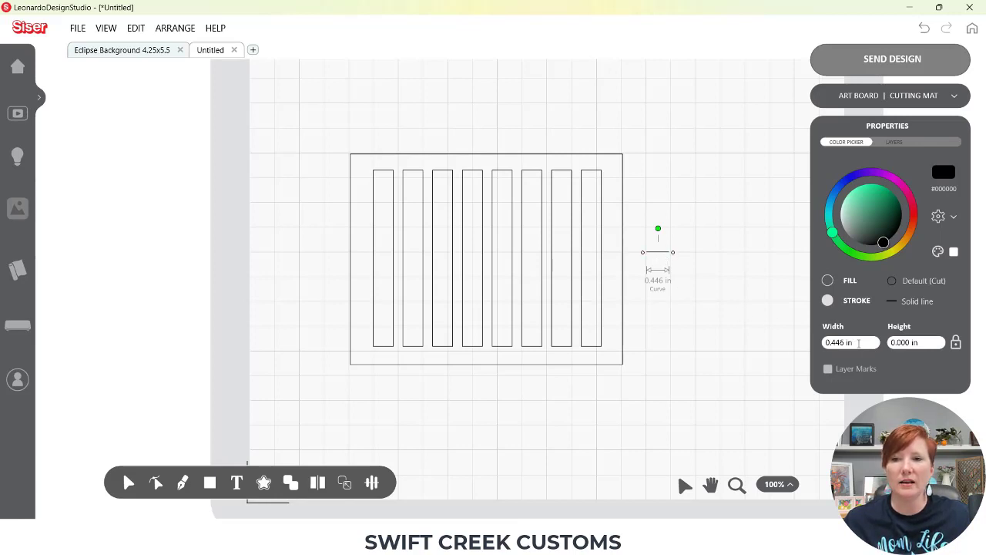
drag(858, 344, 817, 346)
key(BackSpace)
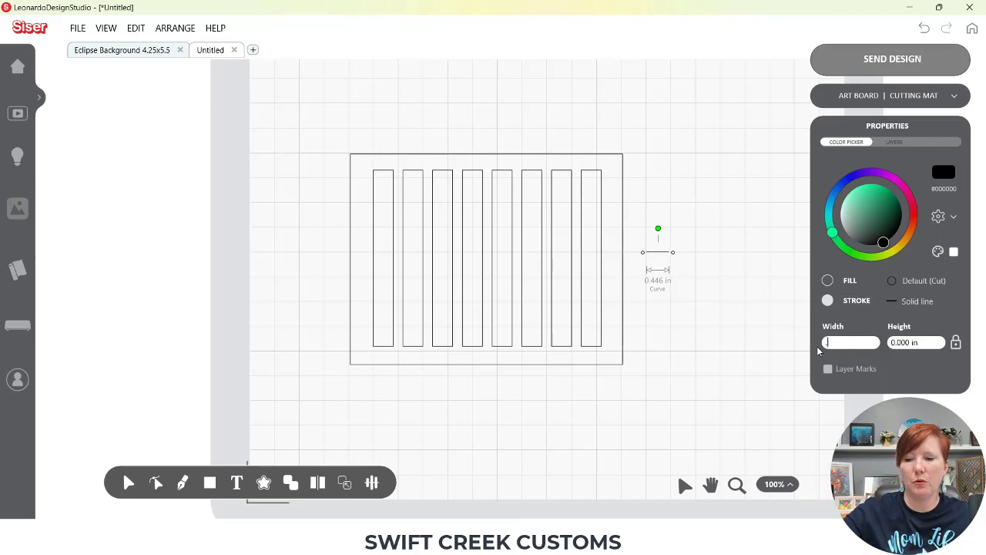
text(.25)
key(Return)
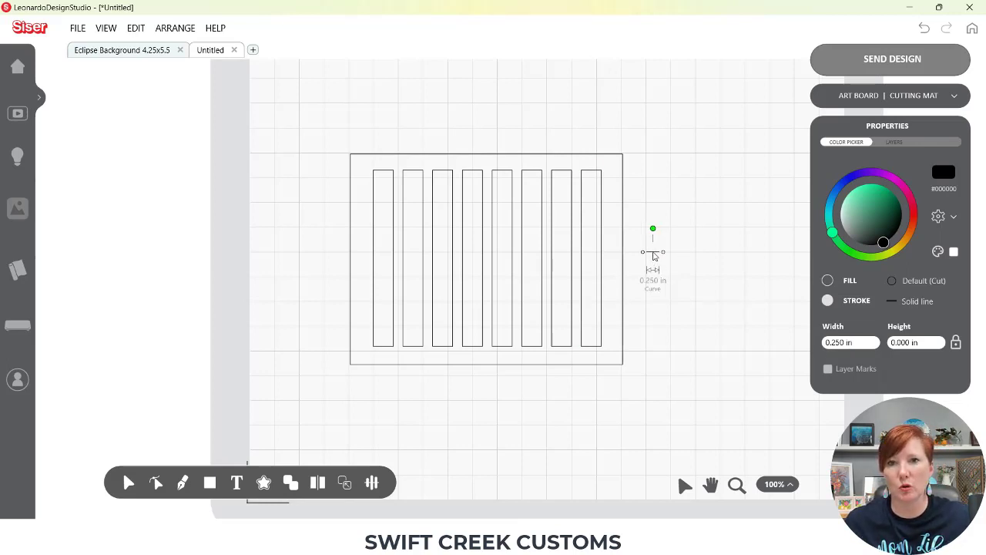
Use the short line as a spacing gauge at the rectangle's right edge and move the eighth strip closer to that edge
drag(655, 254, 577, 251)
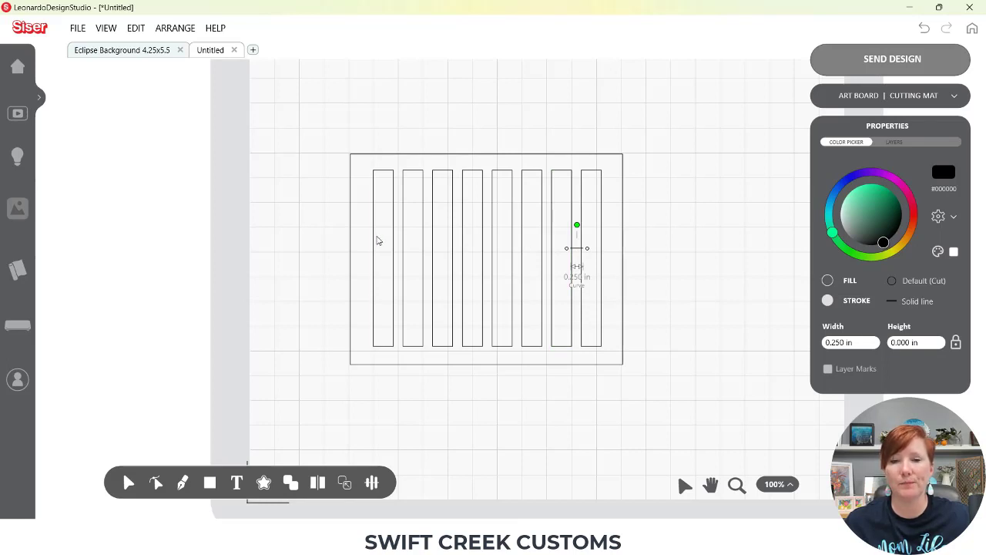
drag(580, 251, 613, 250)
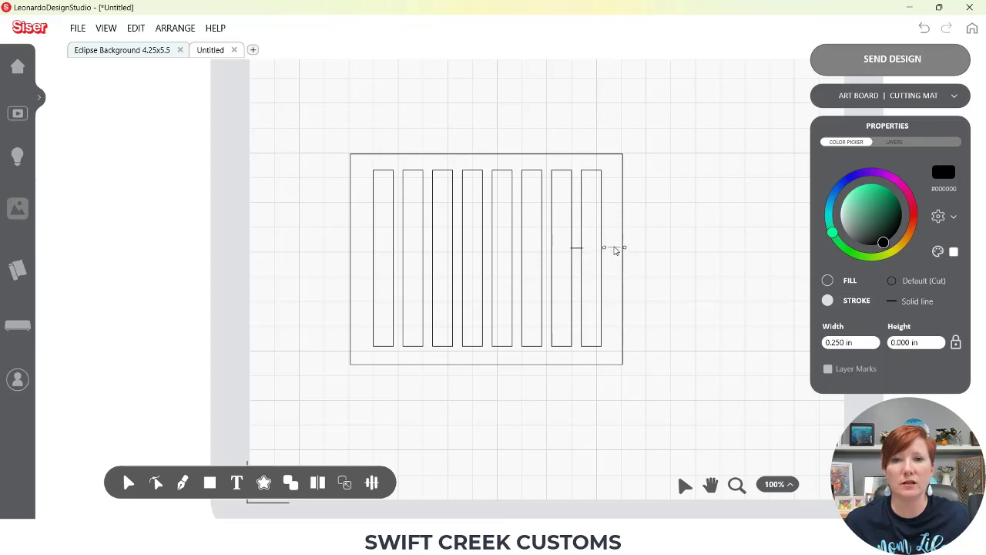
drag(615, 251, 614, 250)
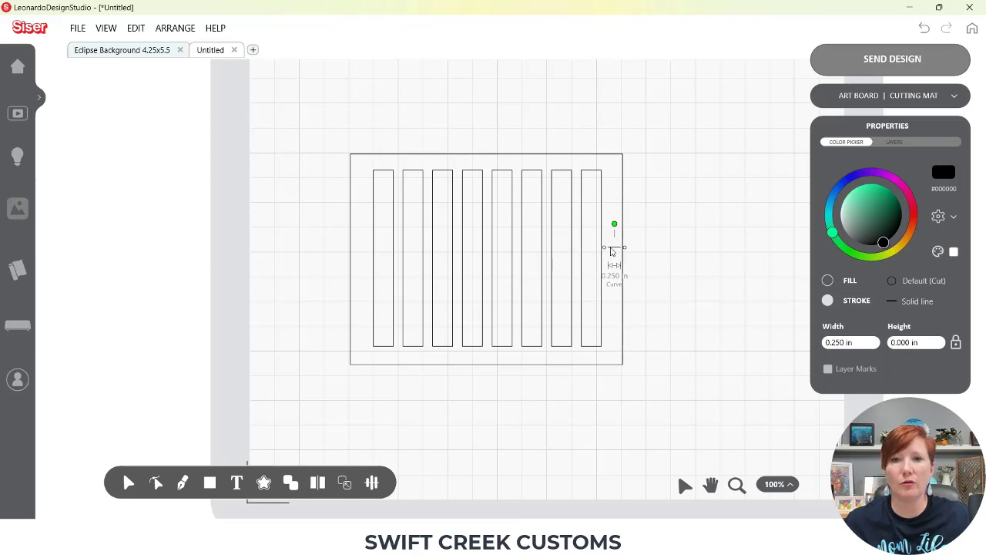
drag(614, 251, 609, 268)
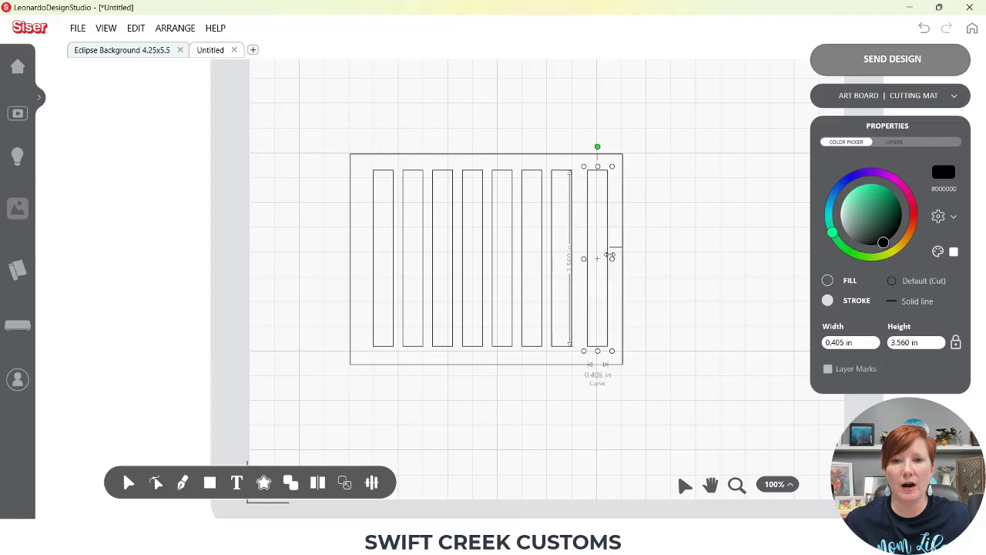
Move the gauge line to the rectangle's left edge and shift the first strip left until it meets the line's end
click(613, 252)
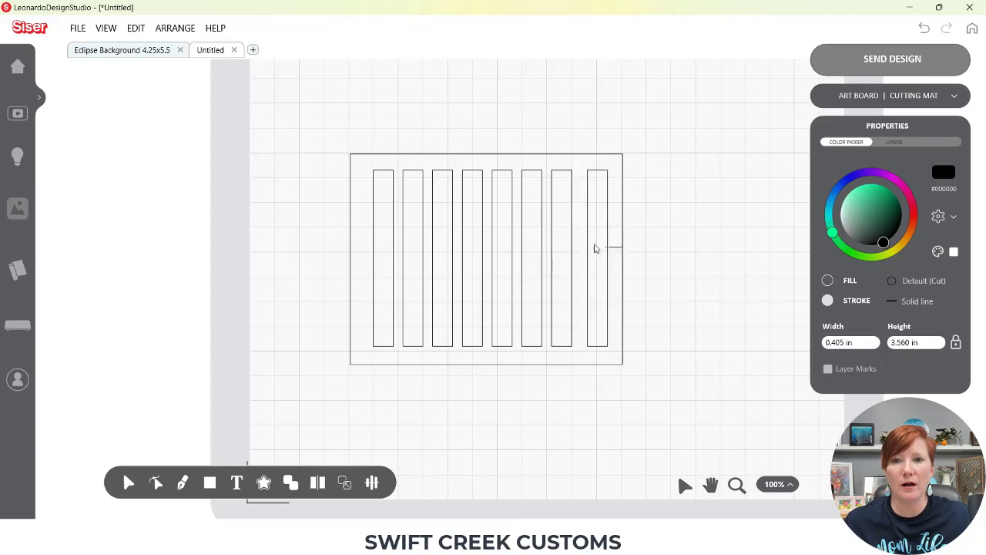
click(356, 253)
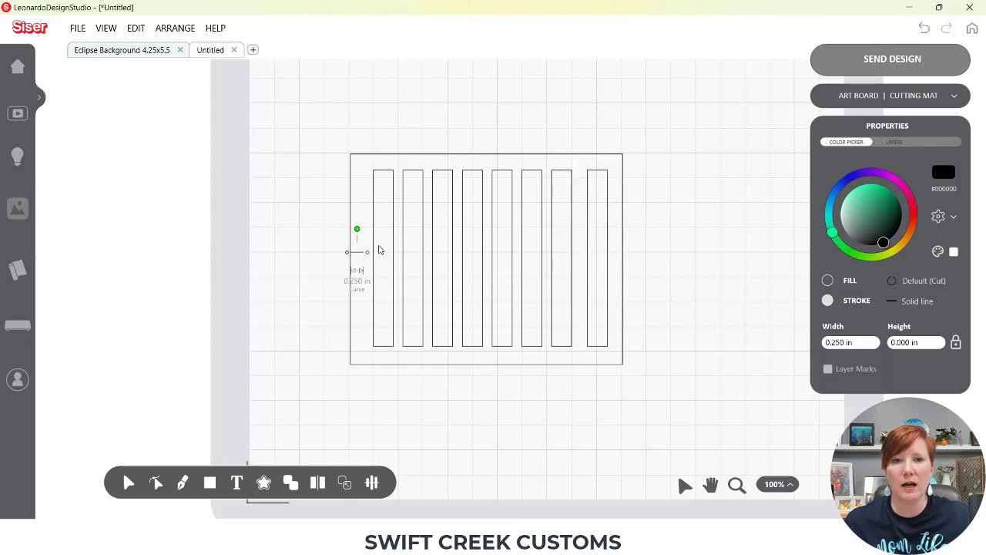
drag(373, 247, 366, 248)
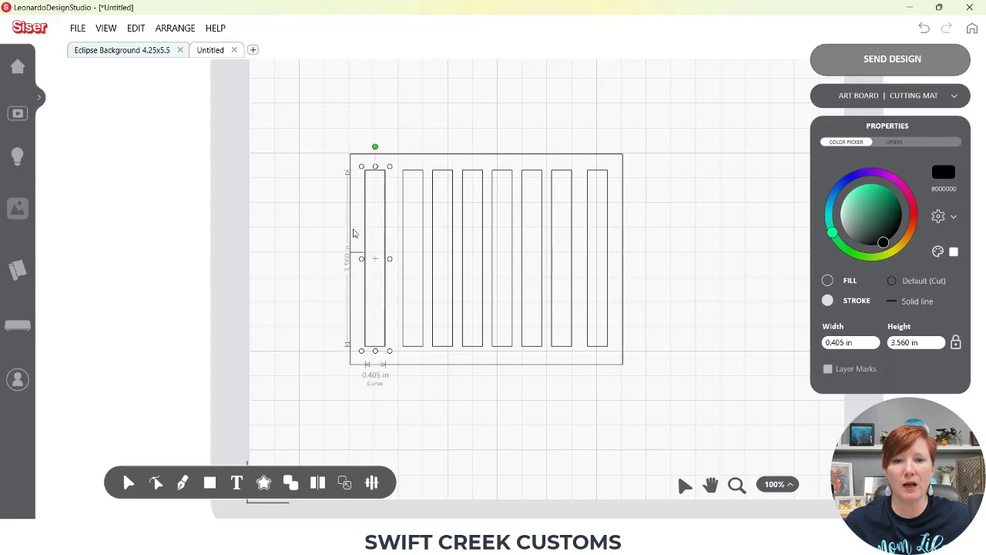
click(388, 215)
Distribute the eight strips horizontally, leaving the outer rectangle out of the selection
drag(321, 204, 645, 244)
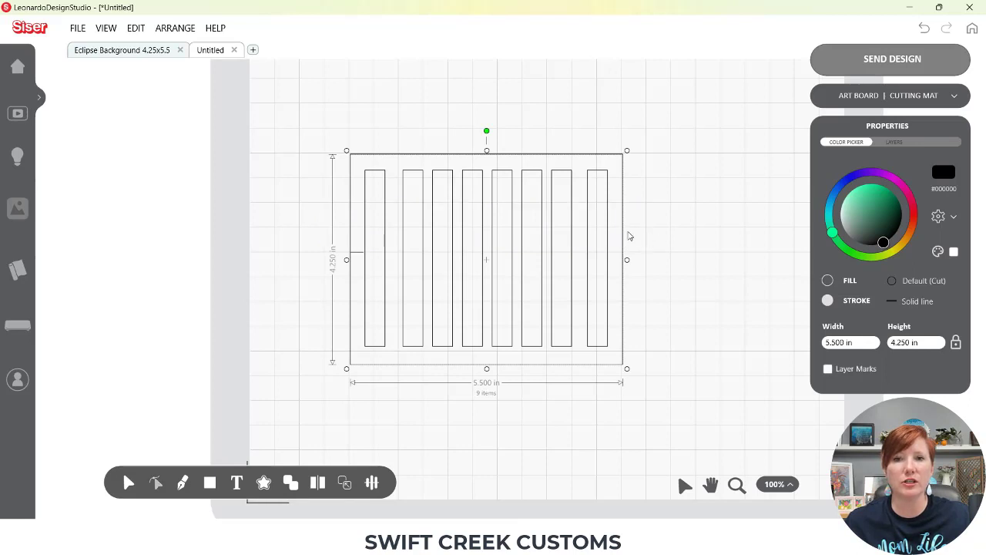
shift+click(624, 231)
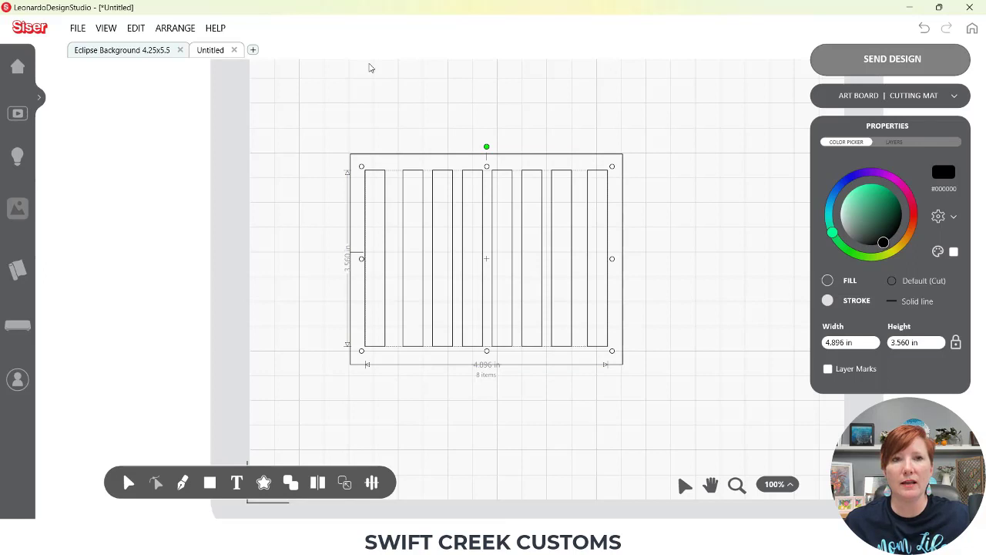
click(185, 29)
mouse_move(198, 93)
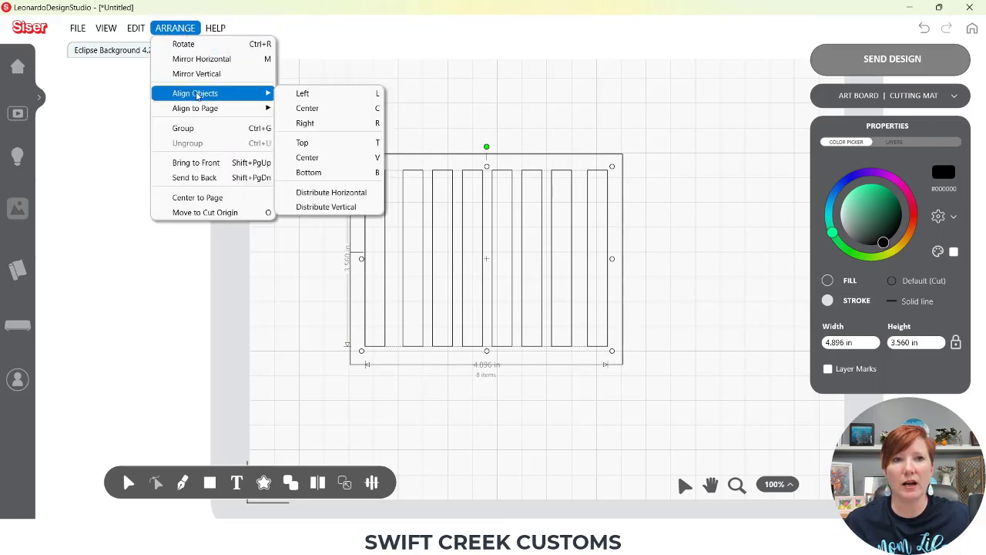
click(328, 195)
click(304, 229)
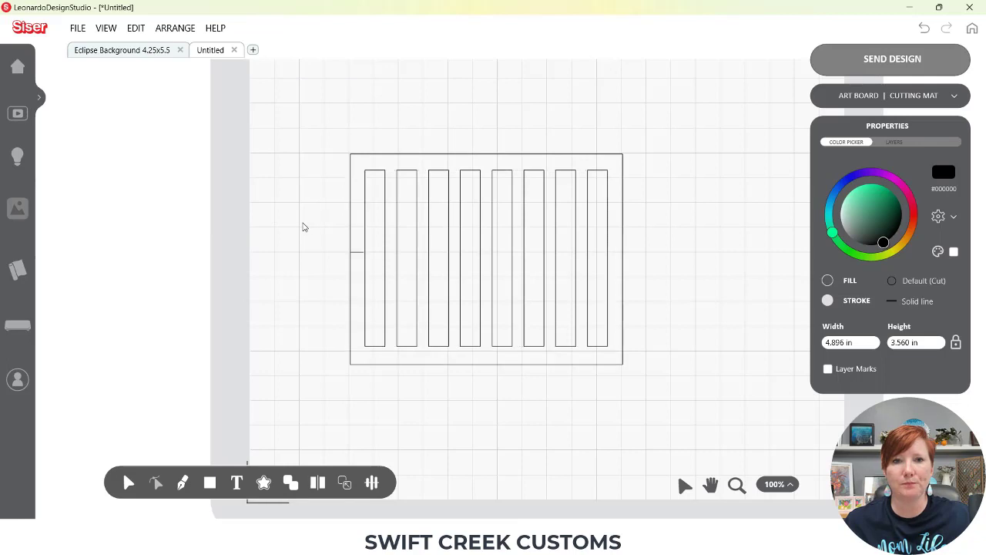
Compare the gap between the first two strips with the gauge line and delete the eighth strip
click(393, 255)
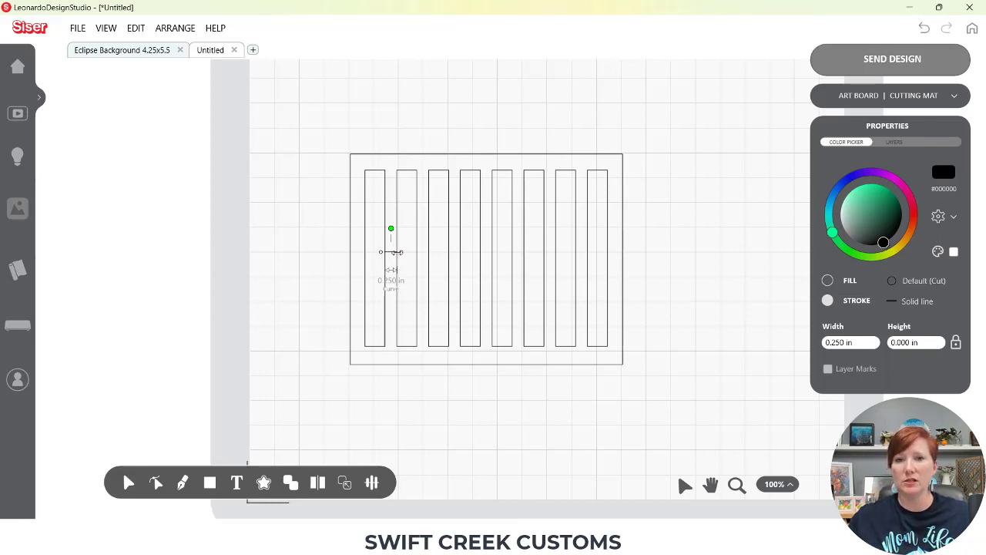
click(610, 241)
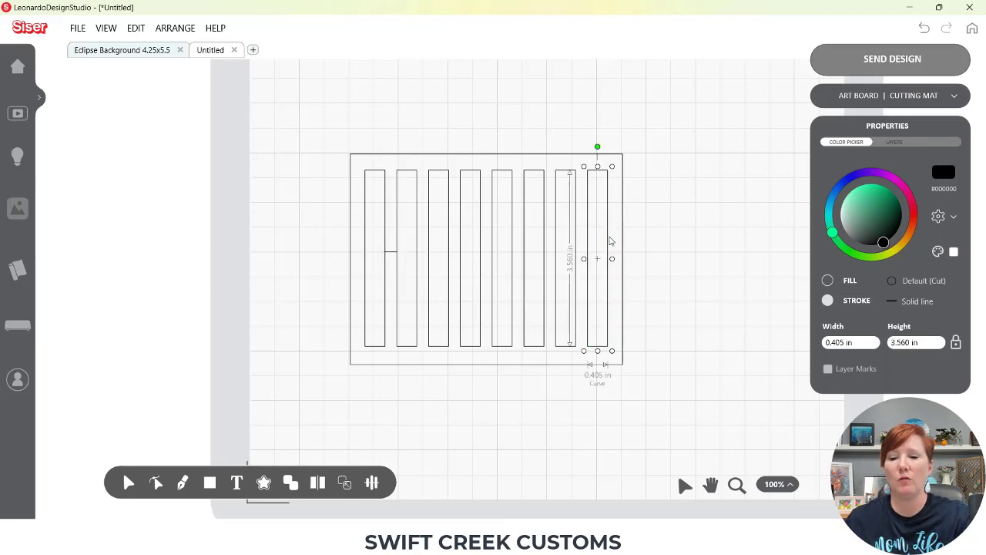
key(Delete)
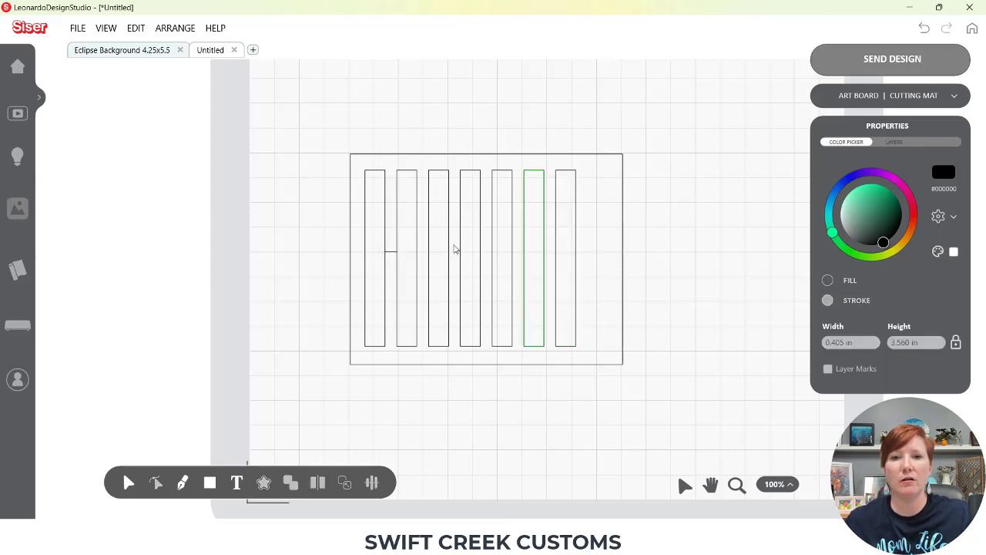
Move the seventh strip toward the gauge line placed at the rectangle's right edge and distribute the seven strips horizontally
click(617, 254)
drag(577, 259, 600, 261)
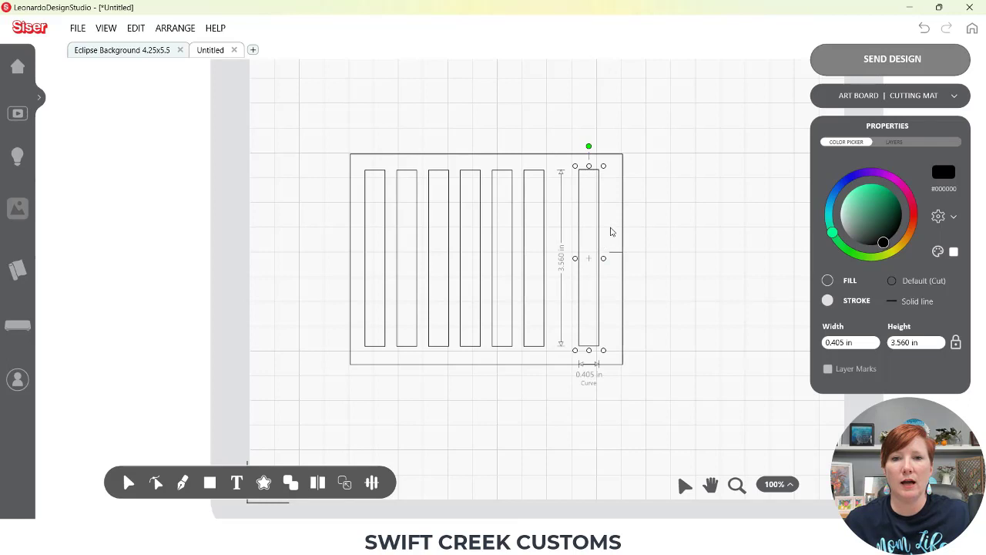
drag(611, 228, 348, 225)
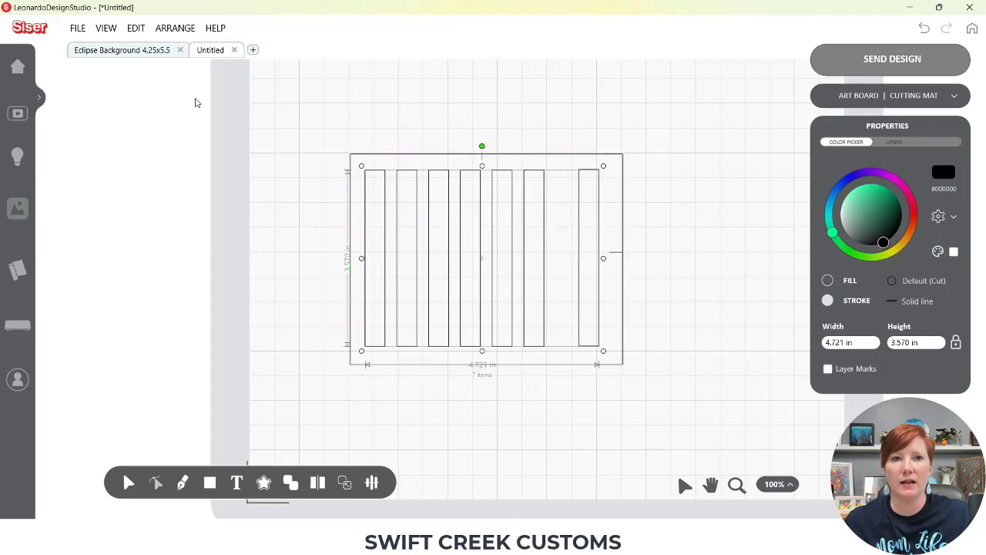
click(180, 29)
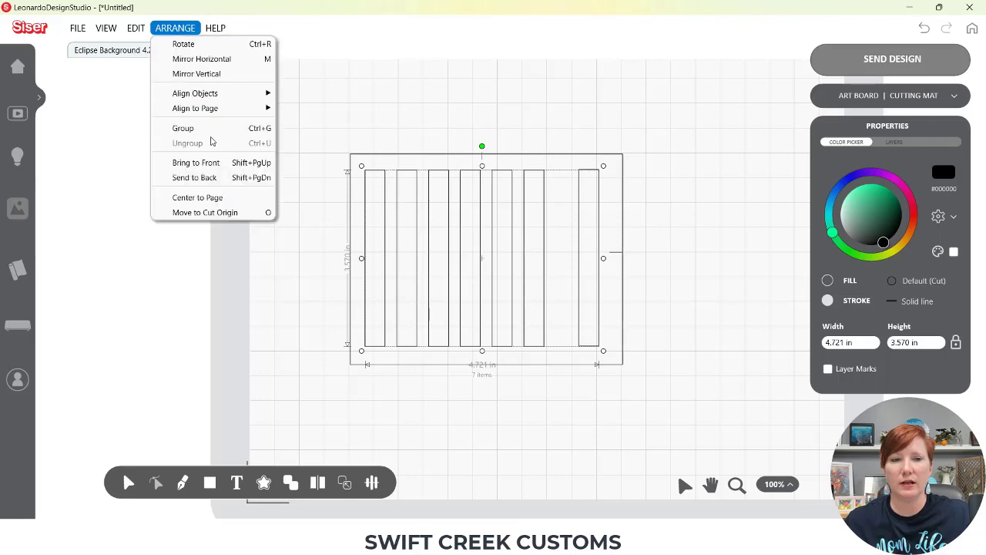
mouse_move(207, 94)
click(312, 194)
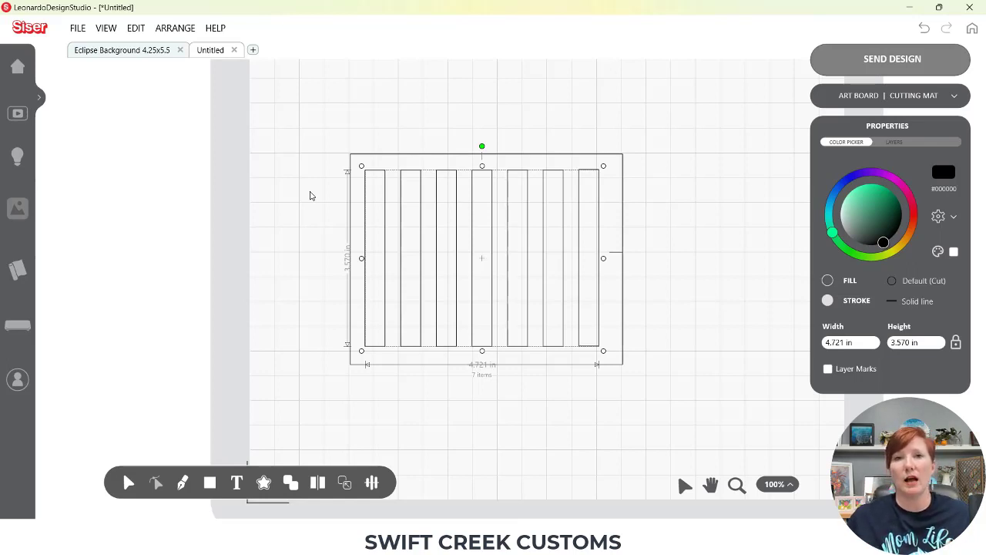
Group the seven strips and center the group both vertically and horizontally within the outer rectangle
right_click(580, 217)
click(603, 238)
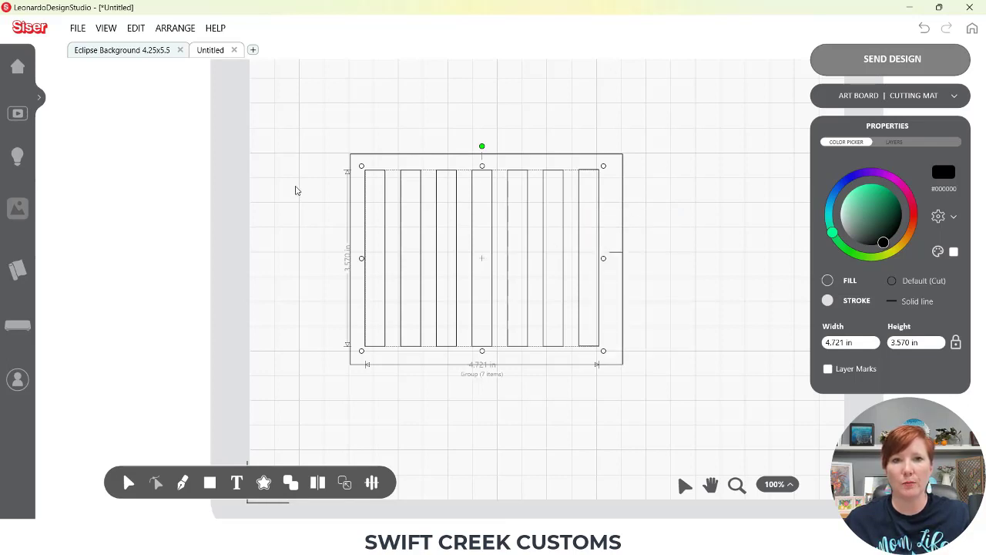
drag(296, 190, 394, 198)
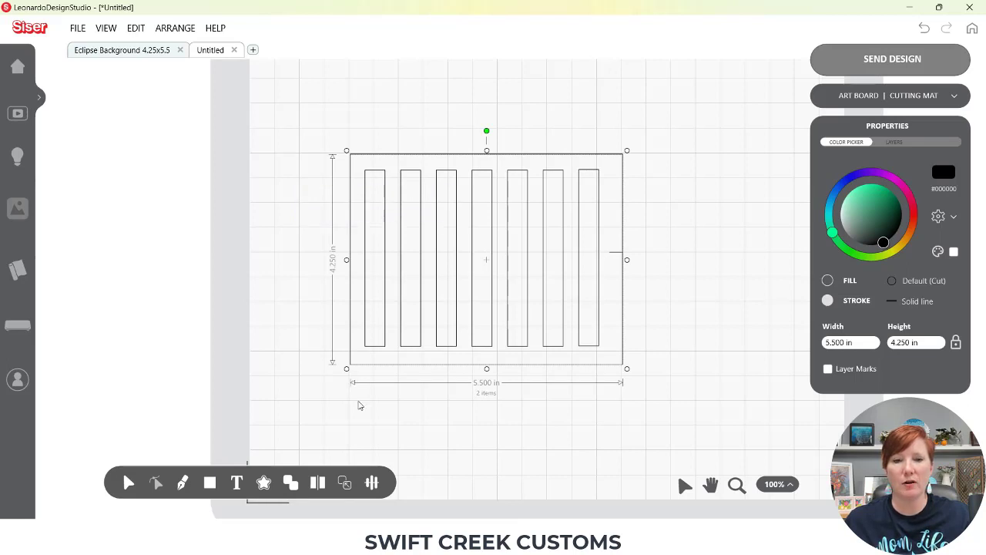
click(372, 482)
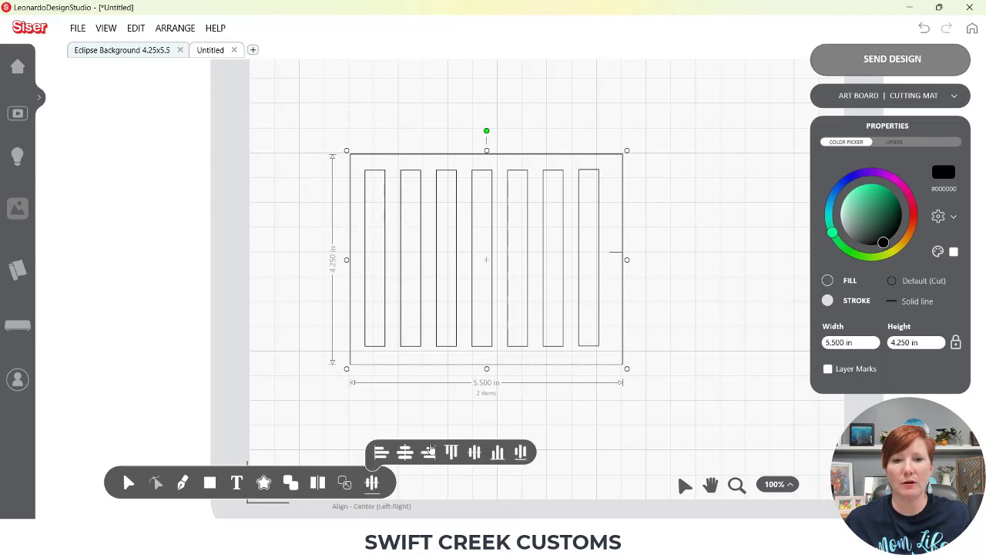
click(474, 454)
click(372, 483)
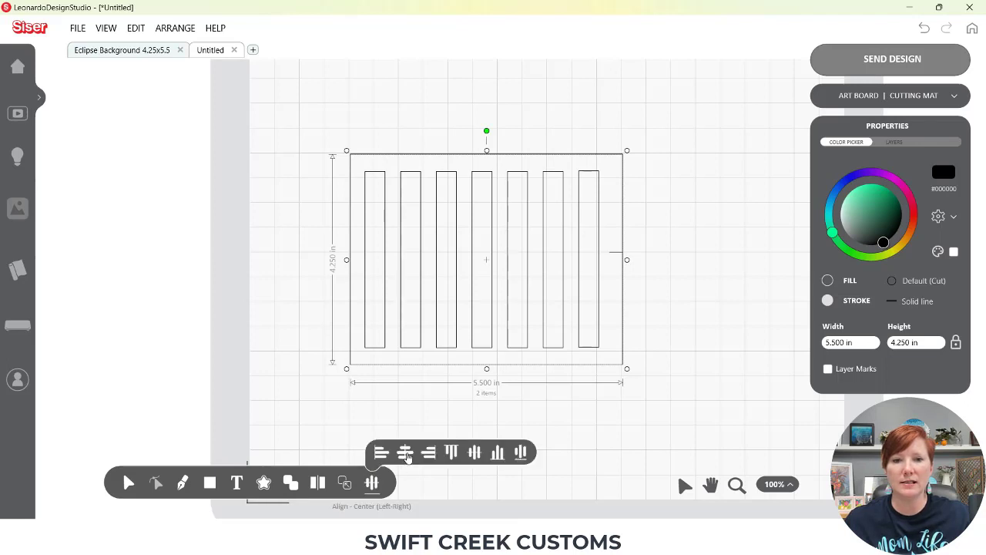
click(406, 455)
click(706, 329)
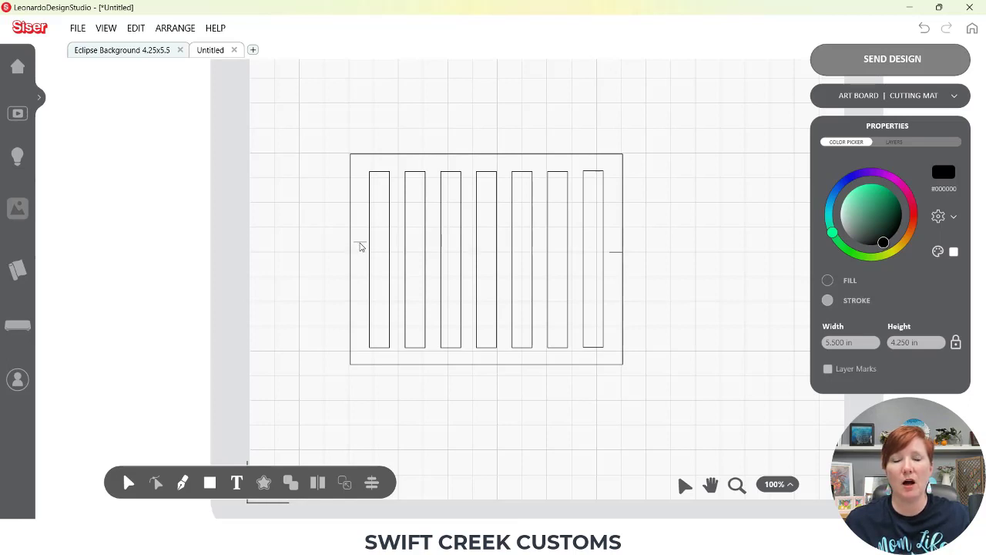
Check the margins around the strips with the gauge line, turn it vertical and move it off the art board
drag(358, 246, 324, 273)
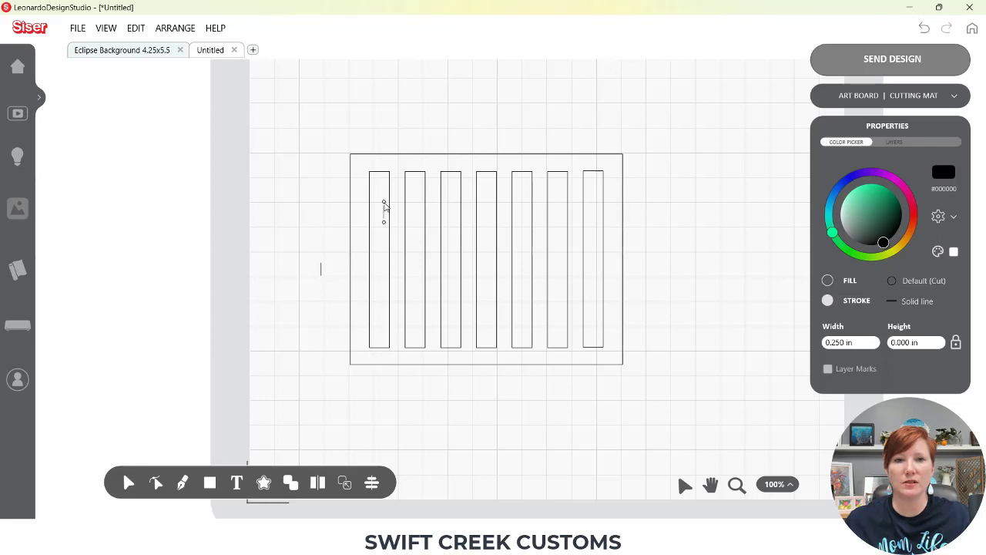
drag(386, 166, 123, 179)
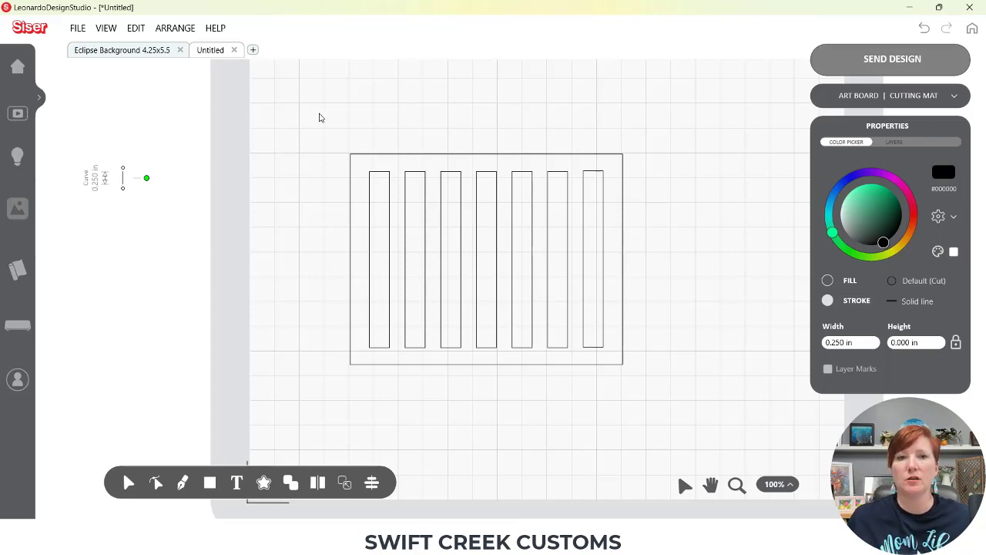
Select the rectangle with its strips and save the document under the name Eclipse Background Template 4.25x5.5
drag(319, 114, 605, 328)
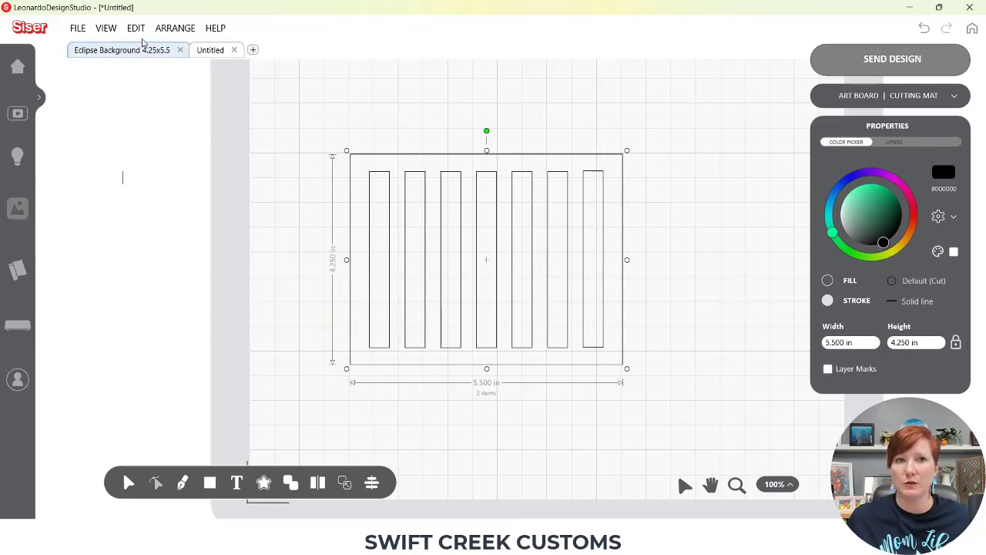
click(77, 31)
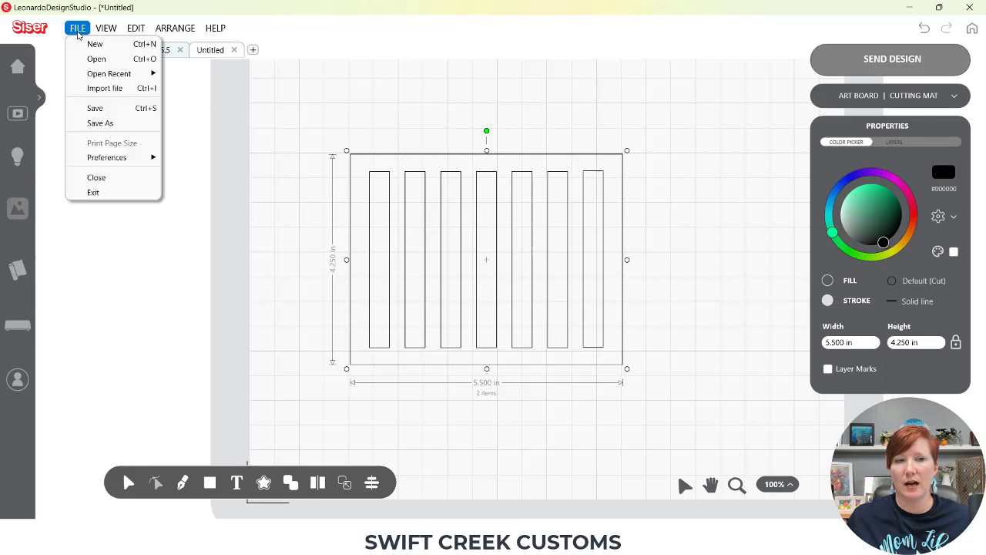
click(101, 122)
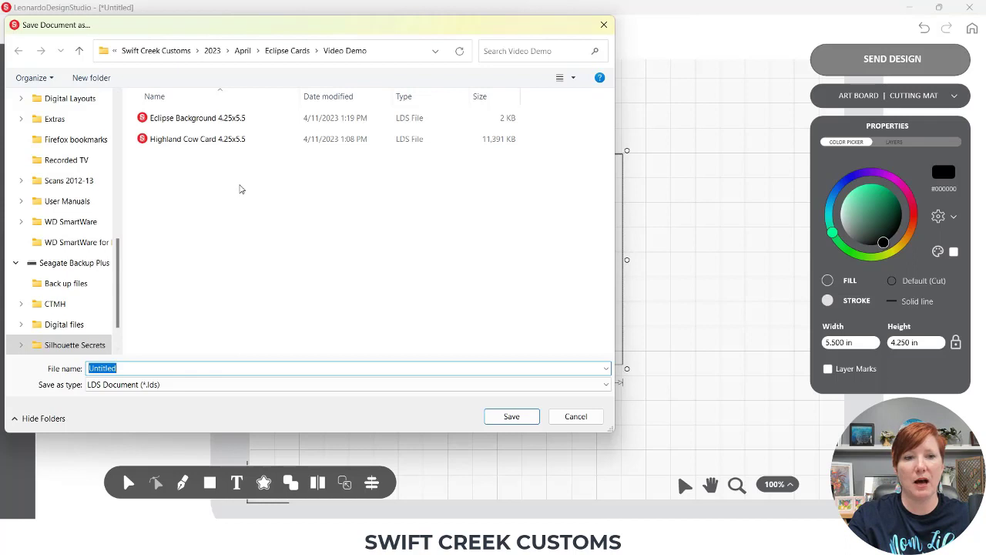
text(Eclipse Bac)
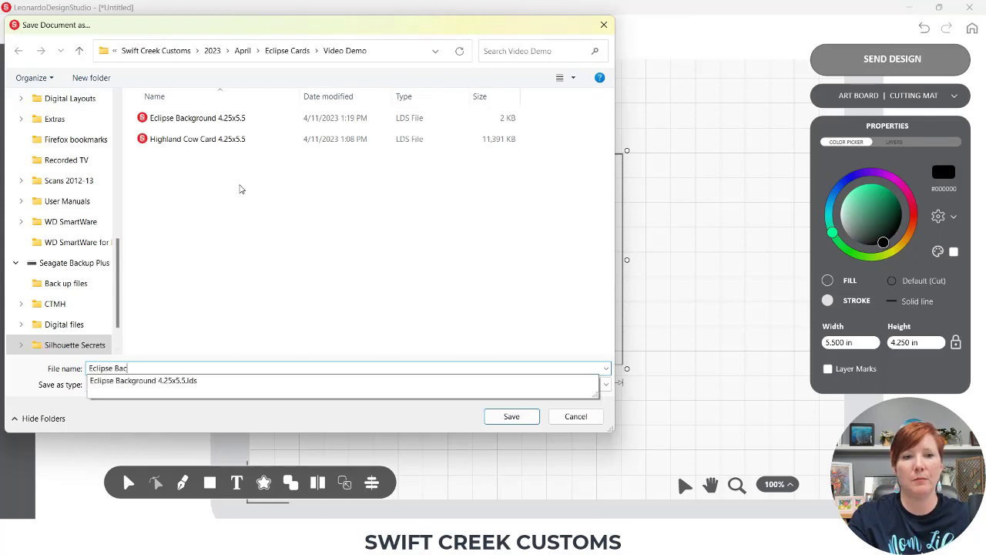
text(kground Template )
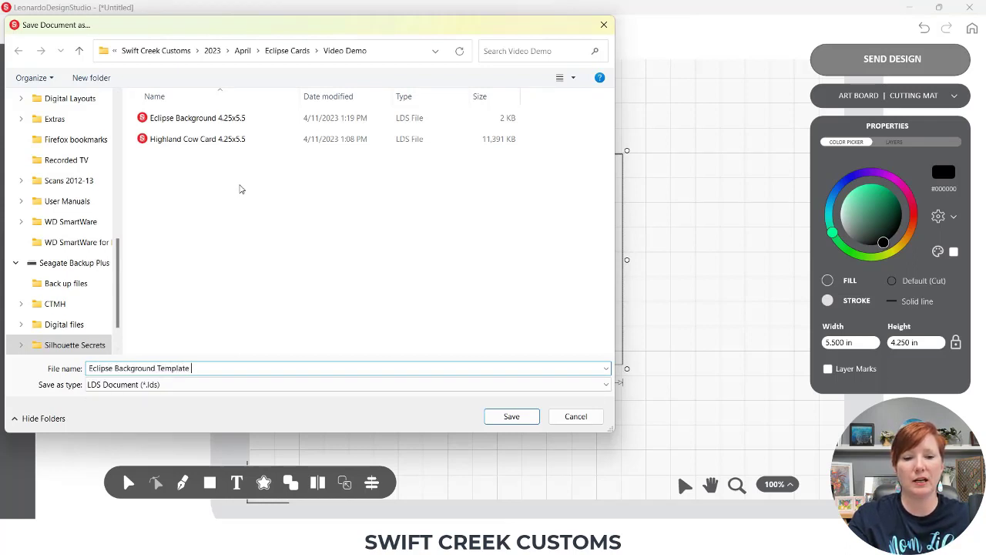
text(4.25x)
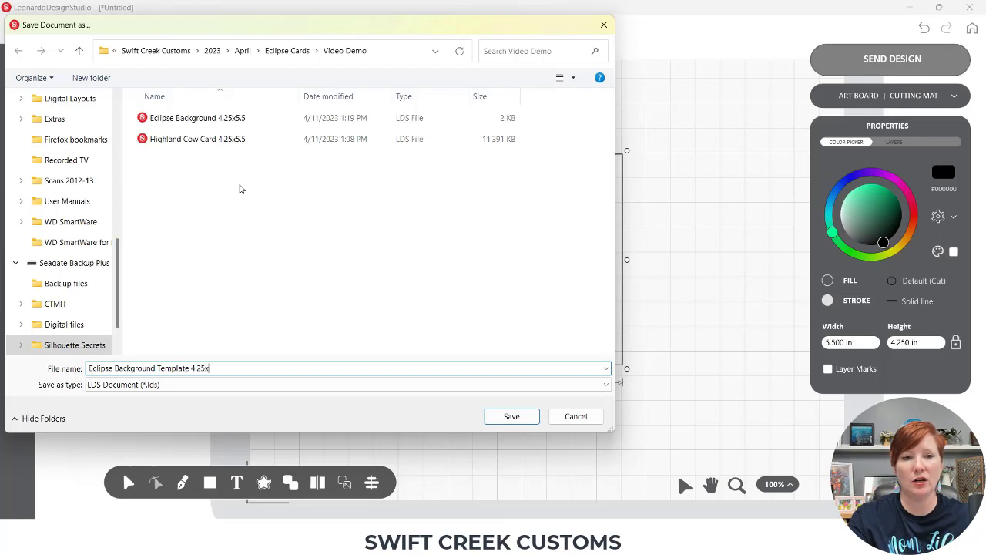
text(5.5)
key(Return)
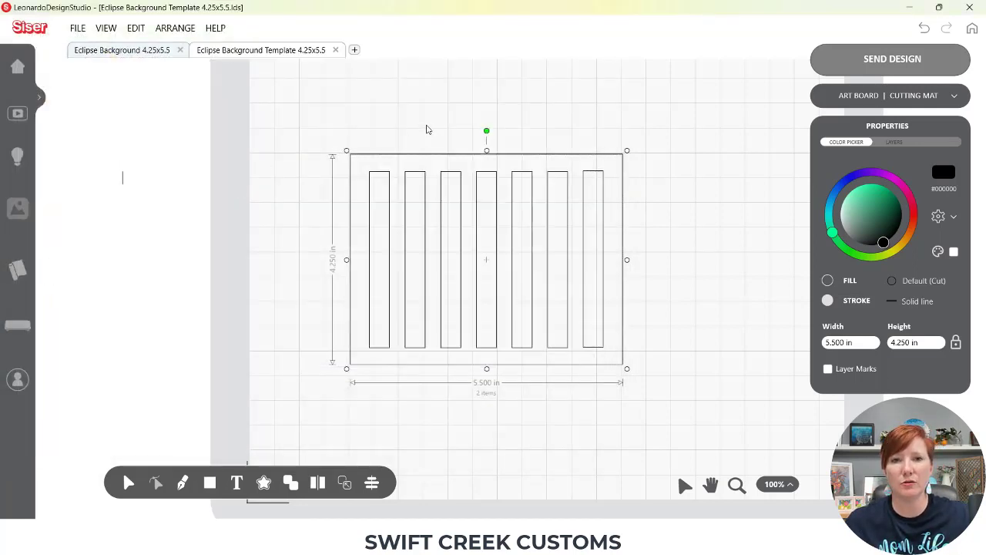
Turn on Print and Cut job with page marks on US Letter paper and place the card outlines within the marks
click(776, 483)
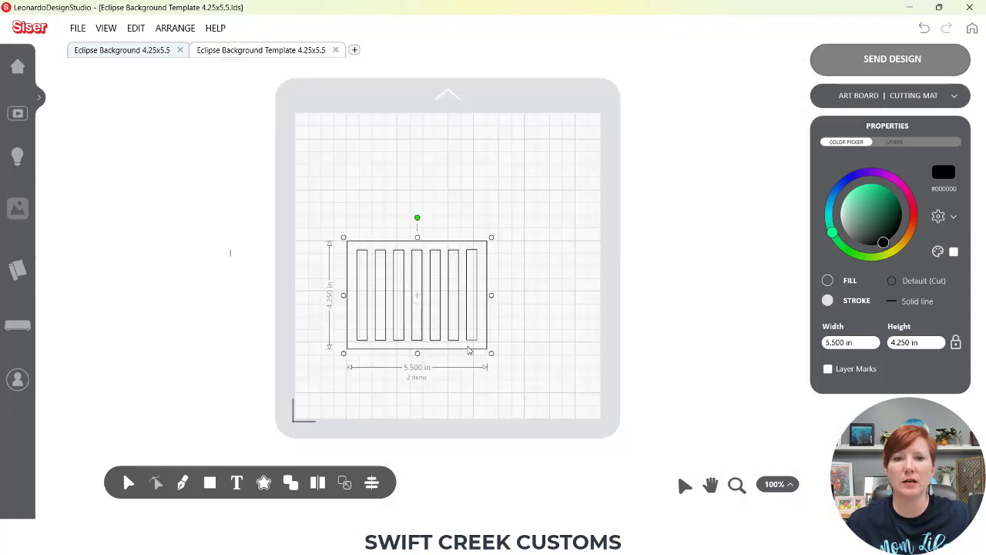
drag(469, 350, 436, 362)
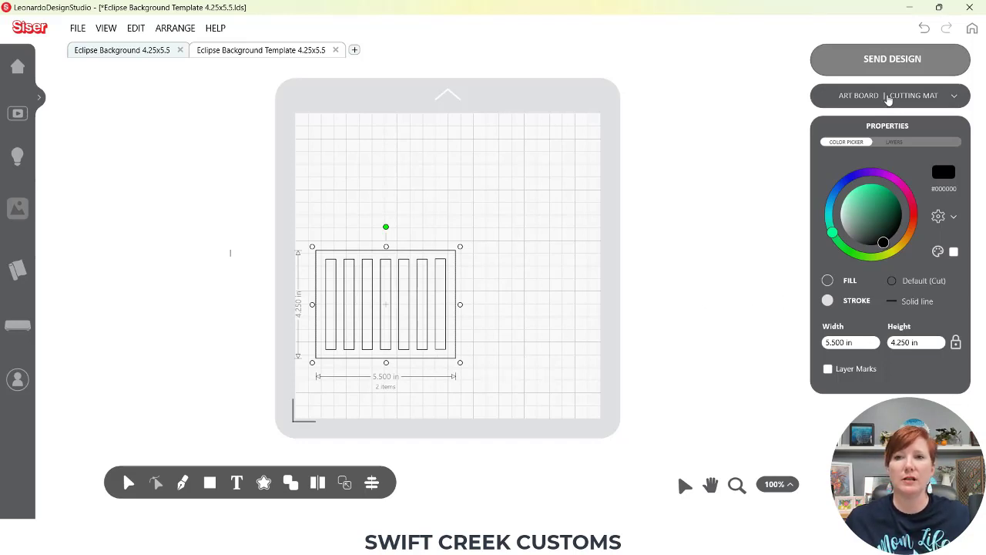
click(888, 98)
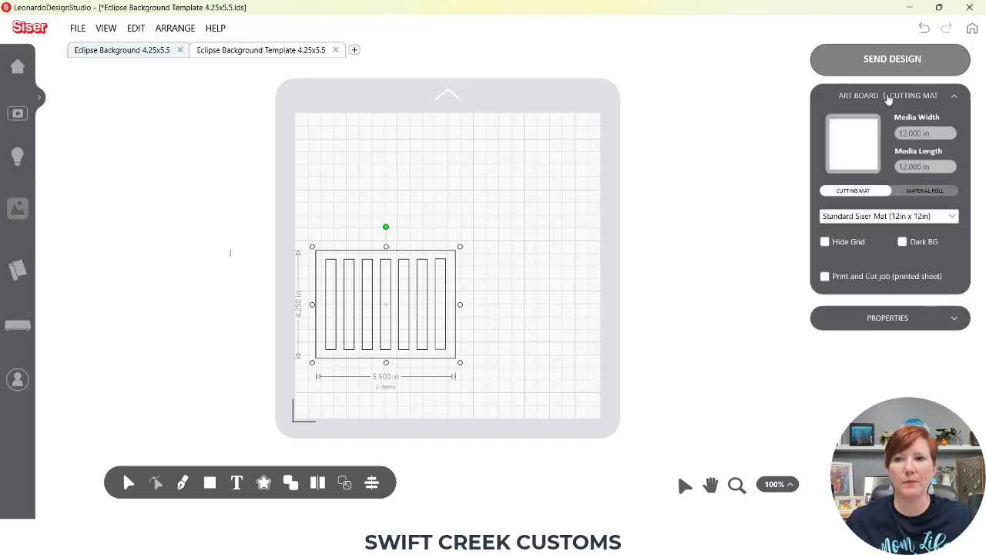
click(824, 276)
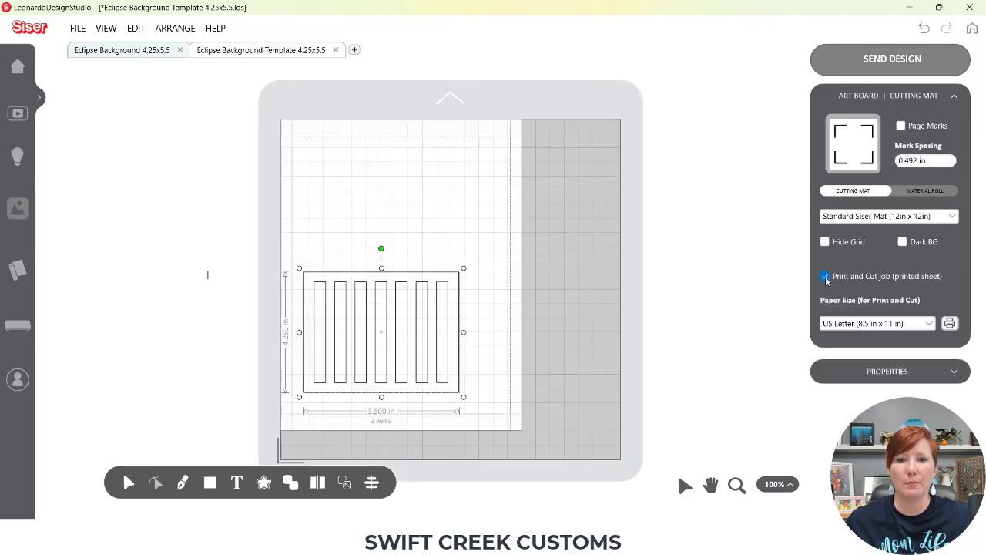
click(901, 126)
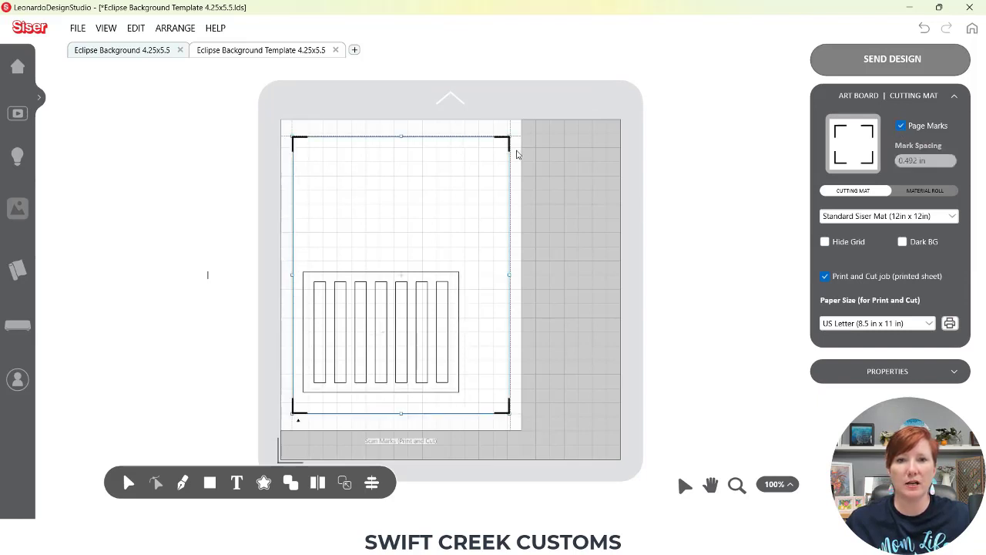
drag(381, 255, 424, 336)
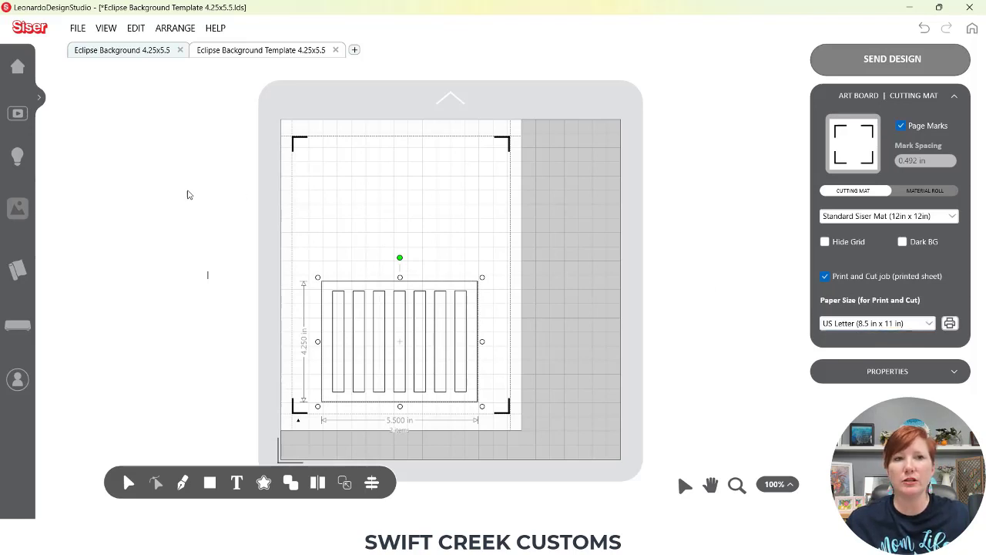
Open the Highland Cow in a Truck PNG from the sublimation folder as a background image at 300 DPI
click(78, 31)
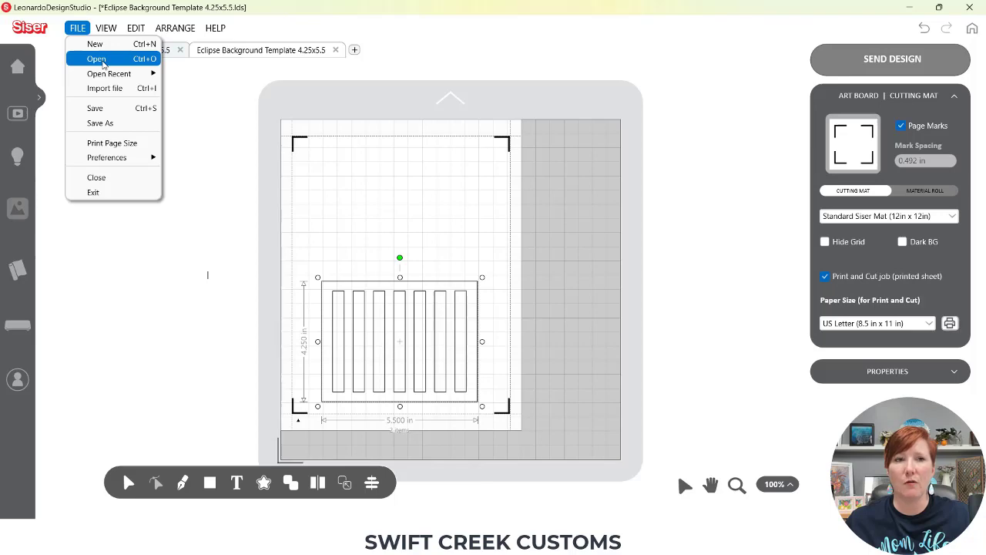
click(97, 59)
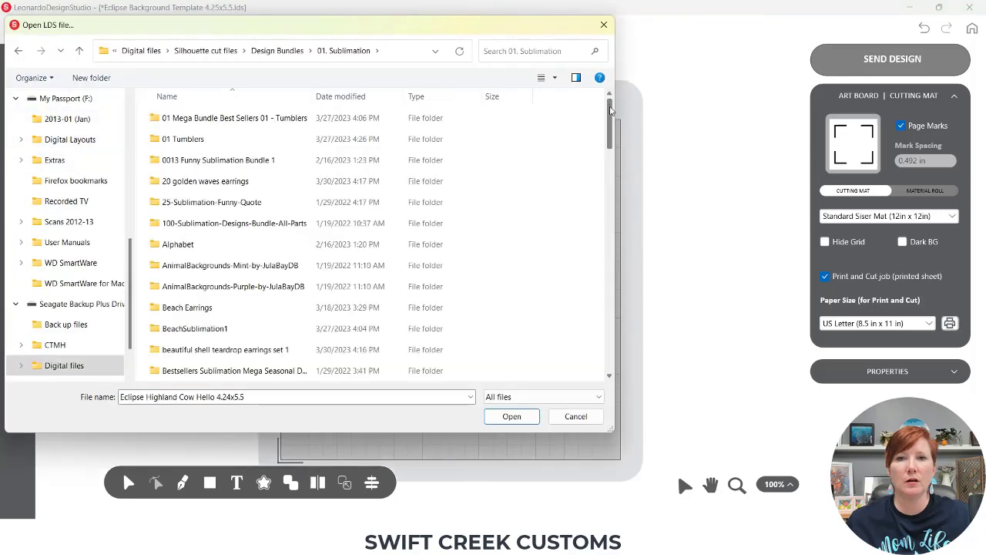
drag(613, 112, 613, 333)
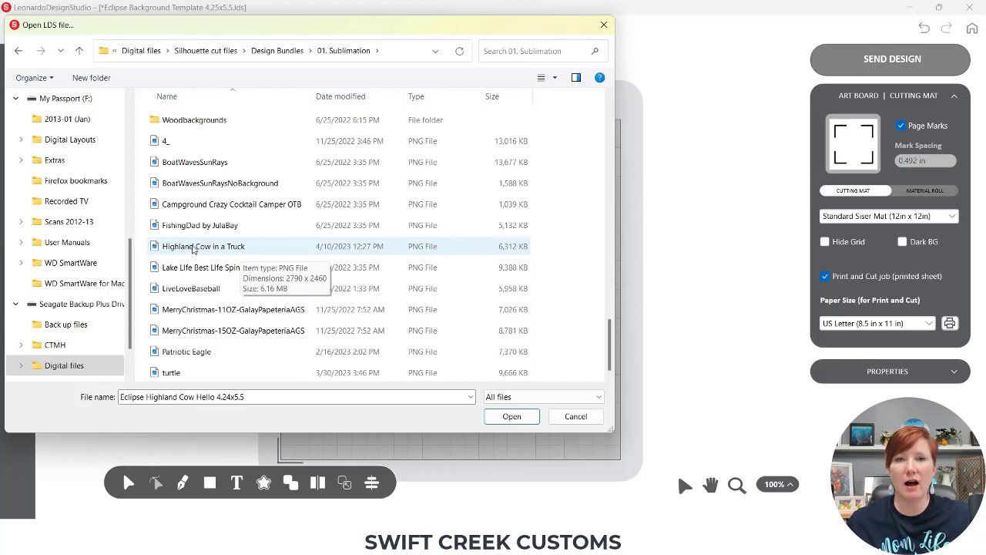
double_click(193, 248)
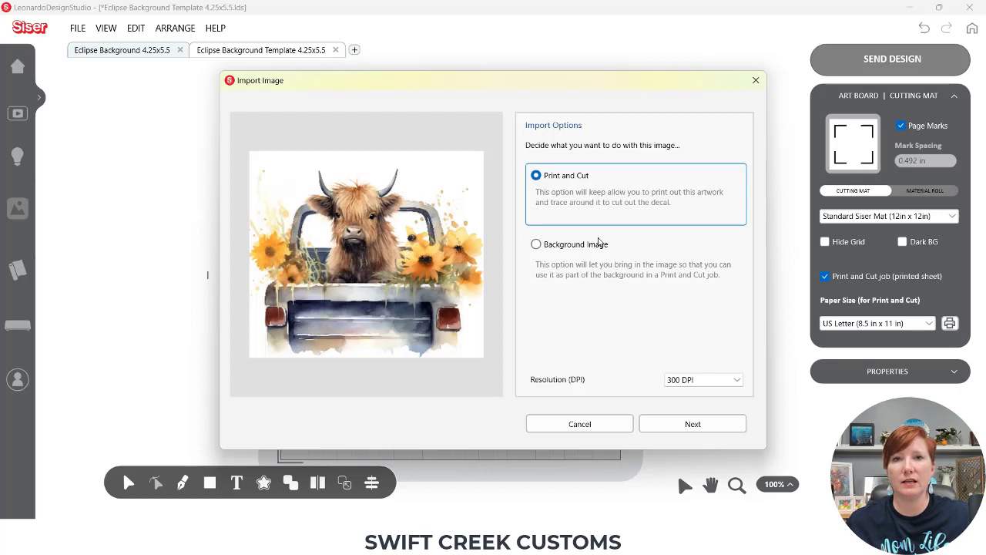
click(536, 244)
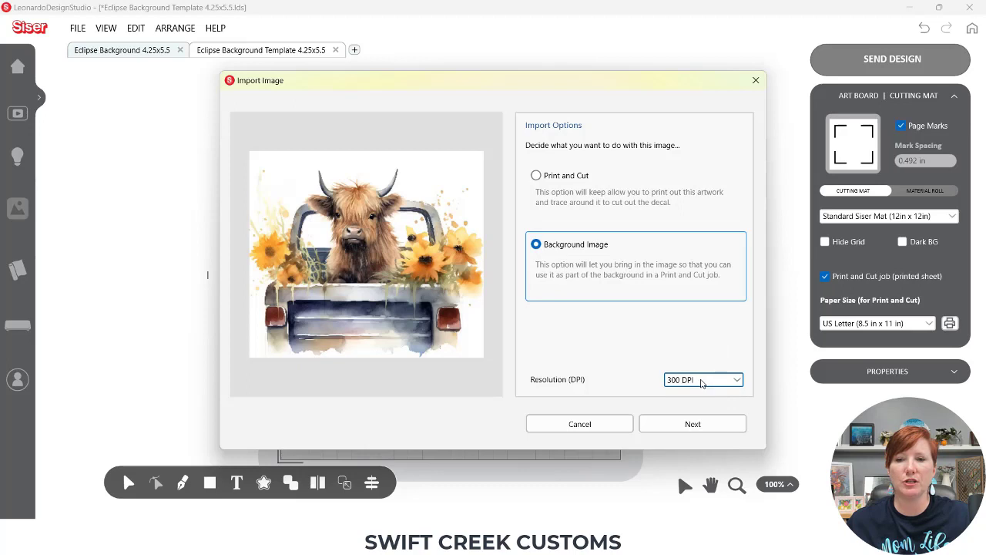
click(689, 426)
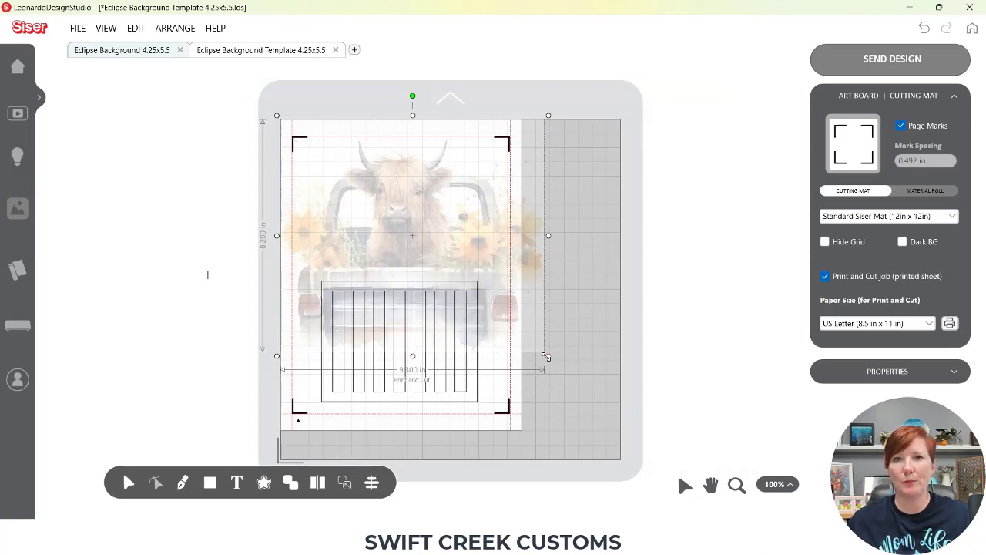
Scale the cow image to about 5.25 x 4.63 in, move it over the card rectangle and order it behind the strips
drag(546, 356, 439, 245)
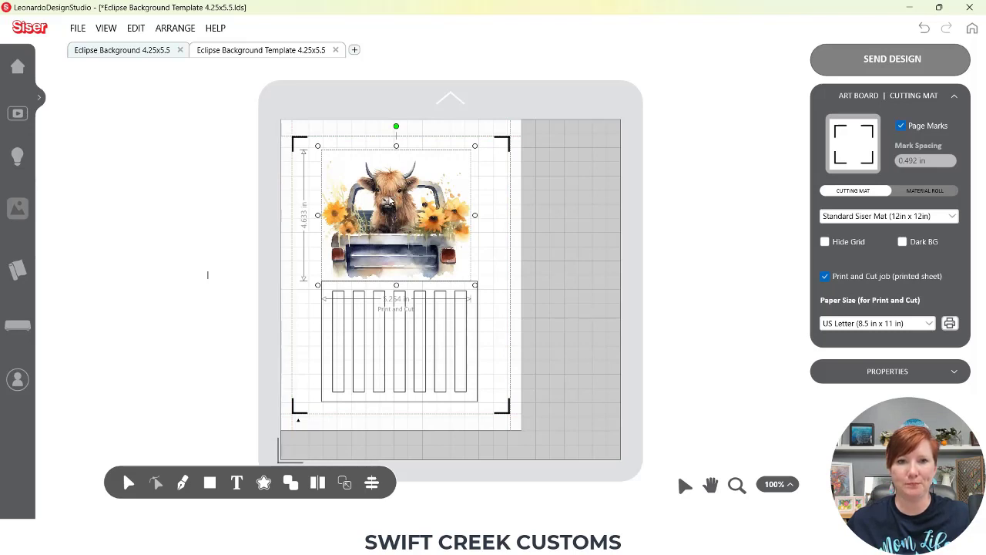
drag(389, 195, 391, 325)
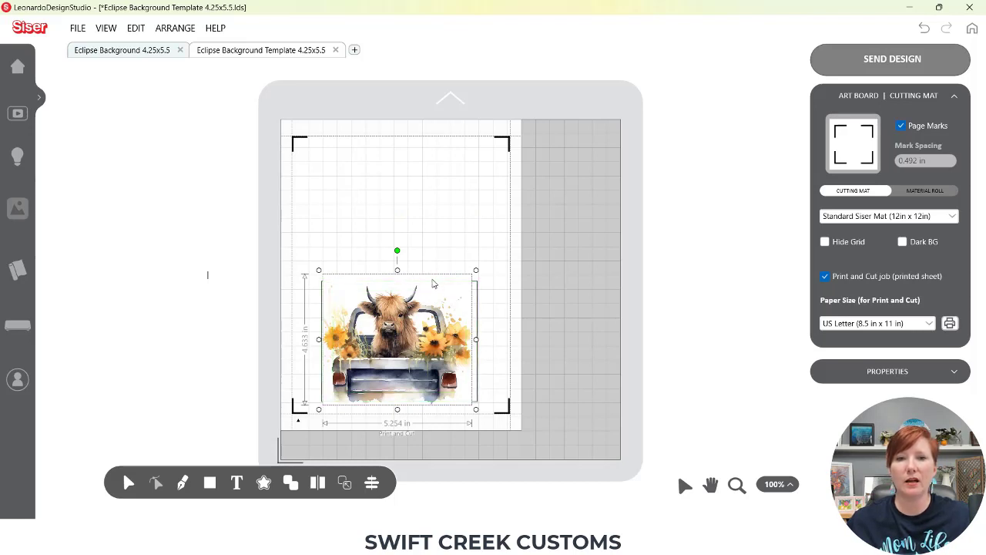
right_click(432, 282)
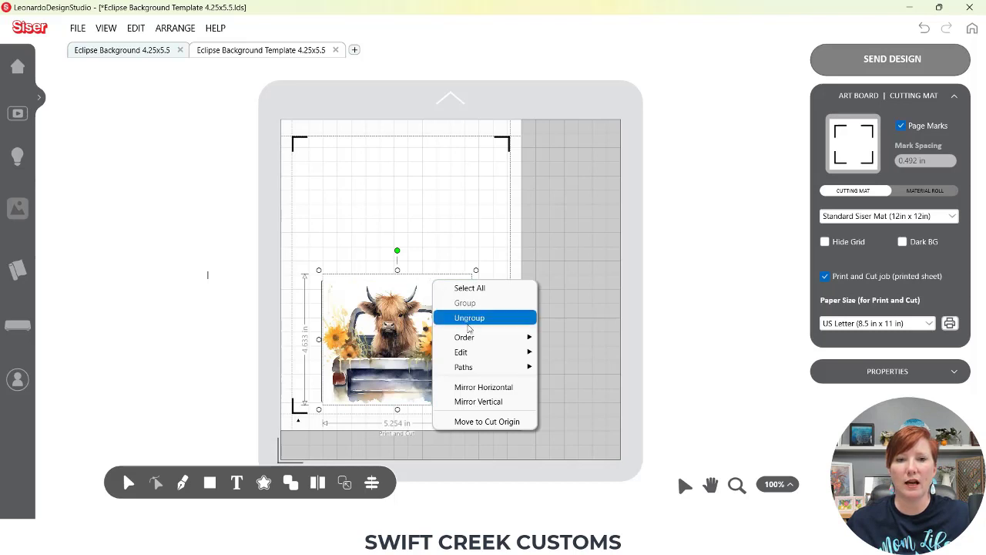
mouse_move(470, 341)
click(579, 352)
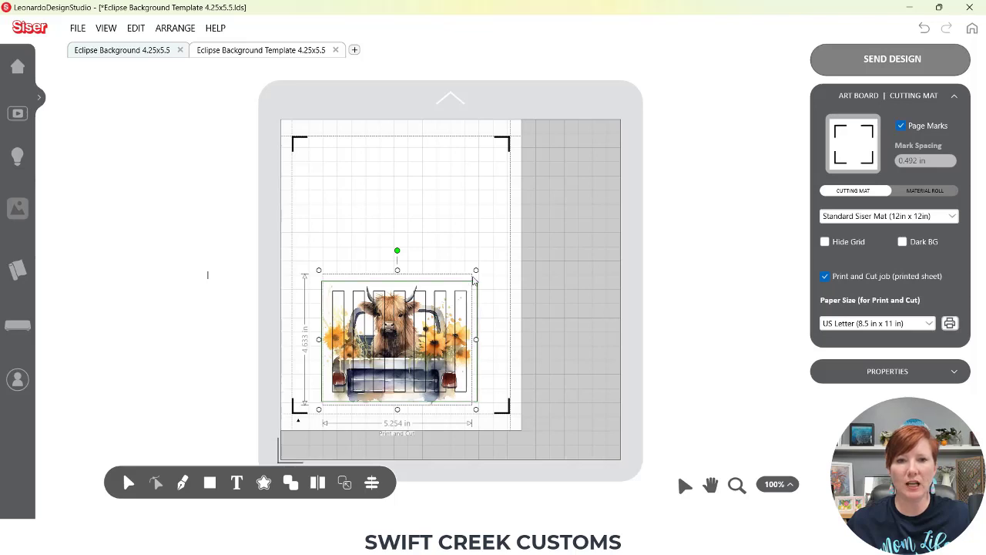
Enlarge the cow image slightly to about 5.31 in wide and center it horizontally with the card outlines
mouse_move(476, 270)
mouse_down()
mouse_move(493, 268)
mouse_move(477, 269)
mouse_up()
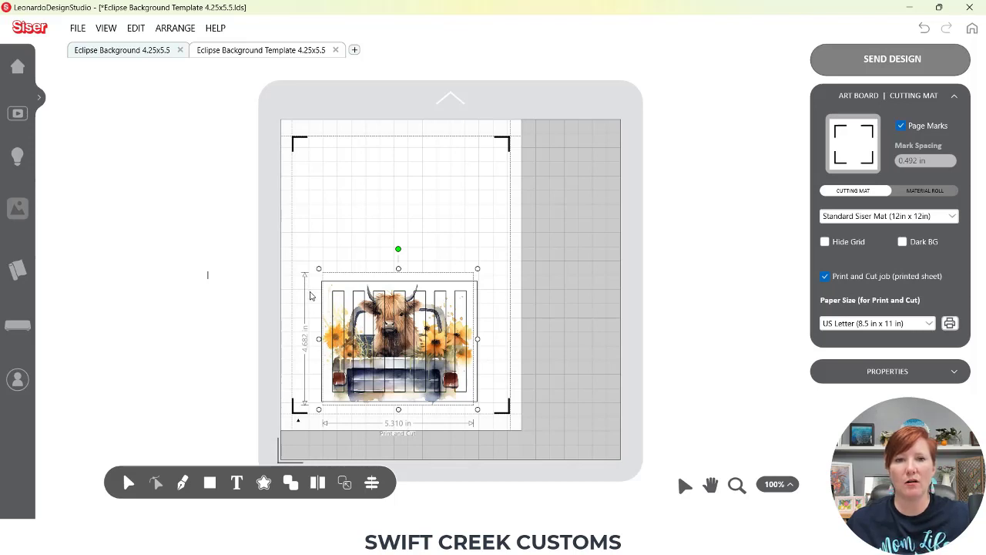
drag(311, 293, 505, 356)
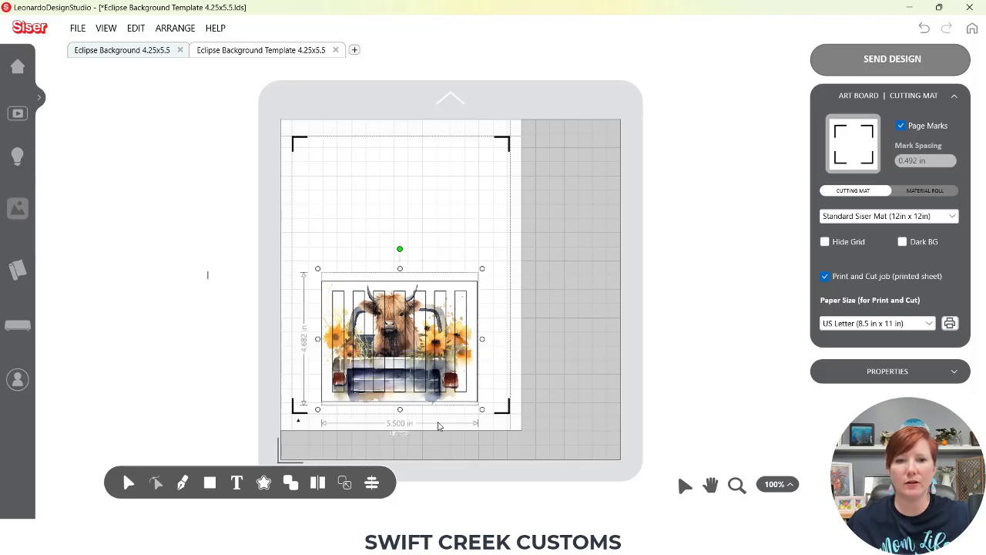
click(372, 482)
click(401, 455)
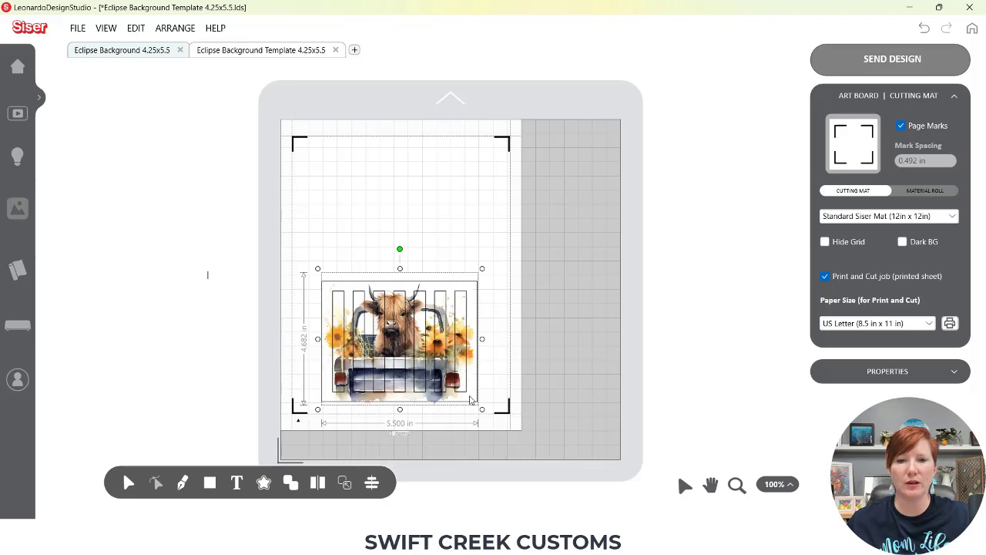
click(494, 362)
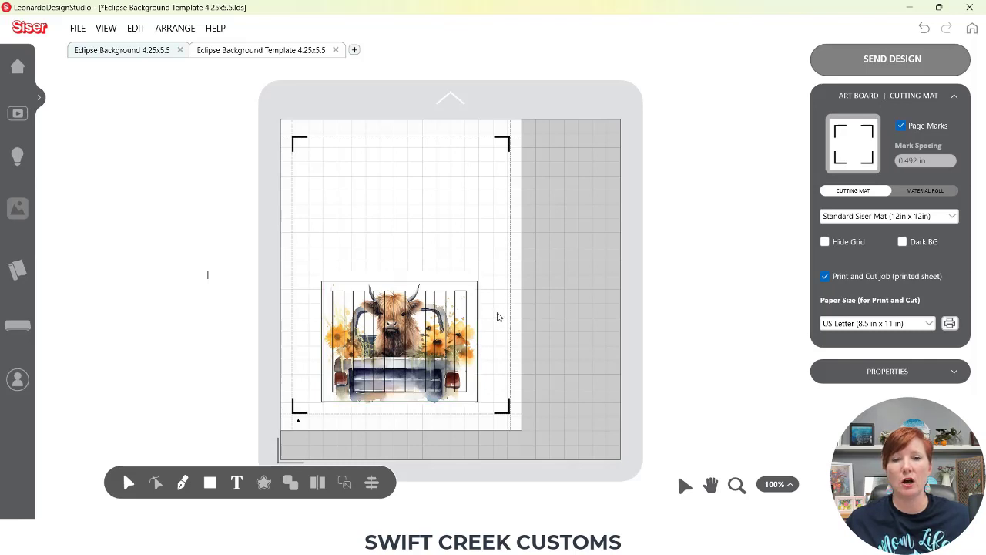
Try to send all artwork that fits on the page to the cutting view, and return to the design
click(863, 63)
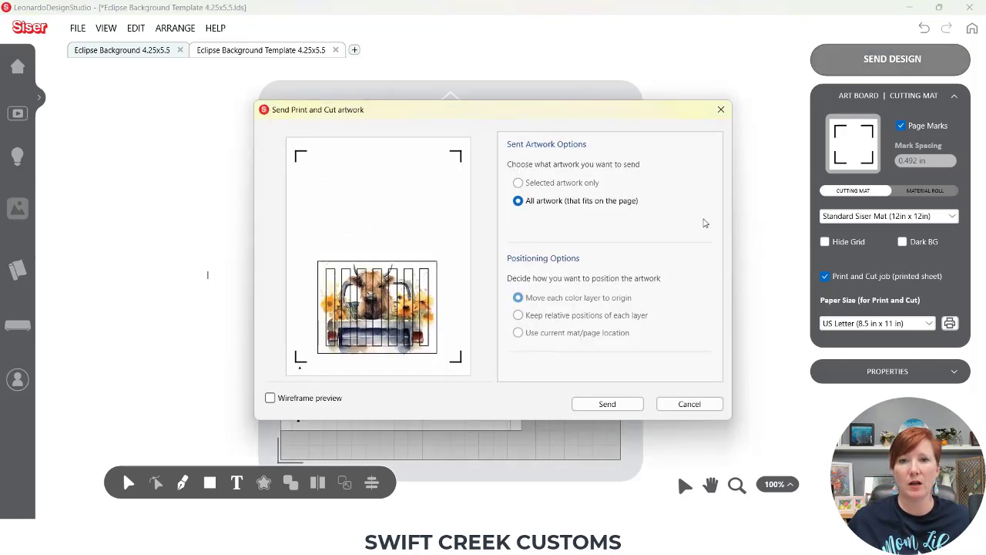
click(607, 406)
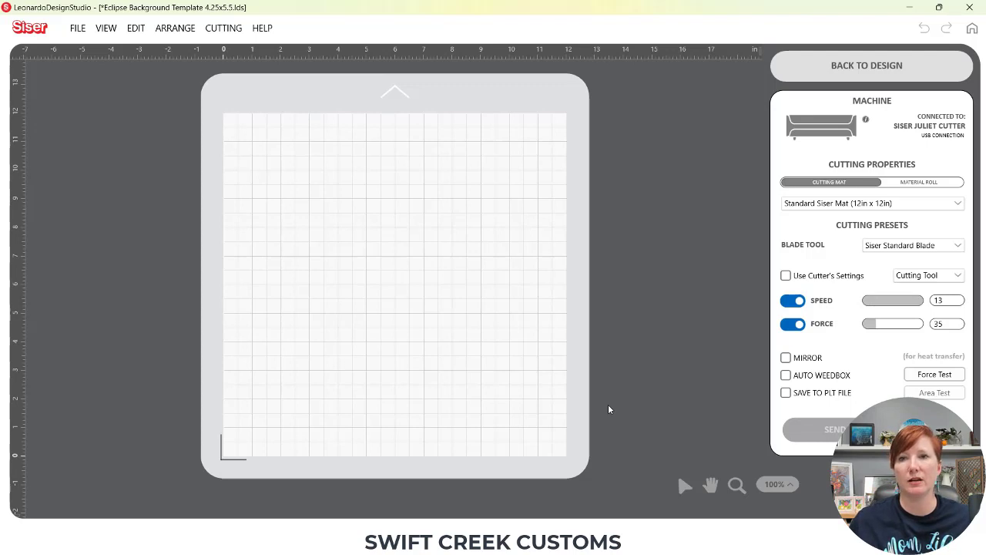
click(831, 68)
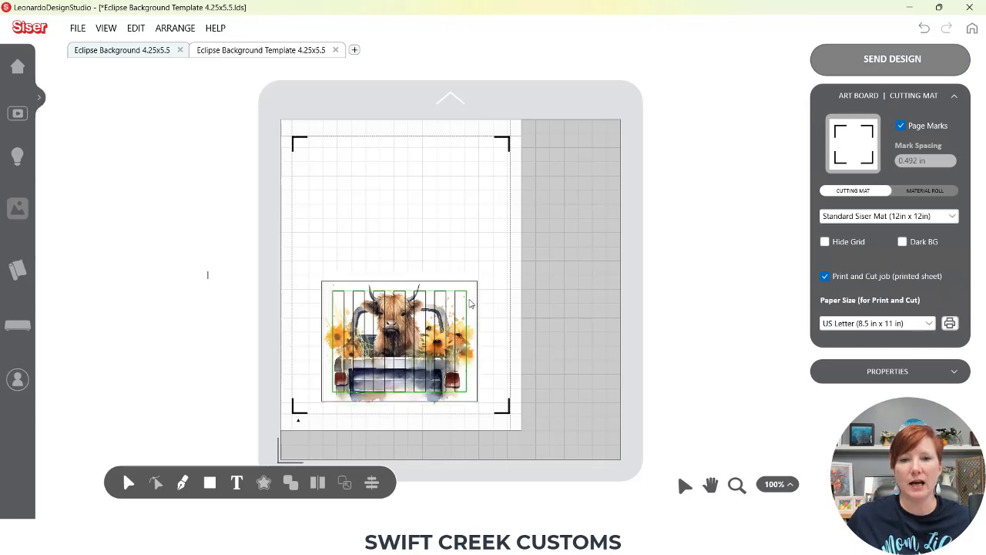
Change the line type of the group of seven strips from the print default to Cut tool
click(466, 299)
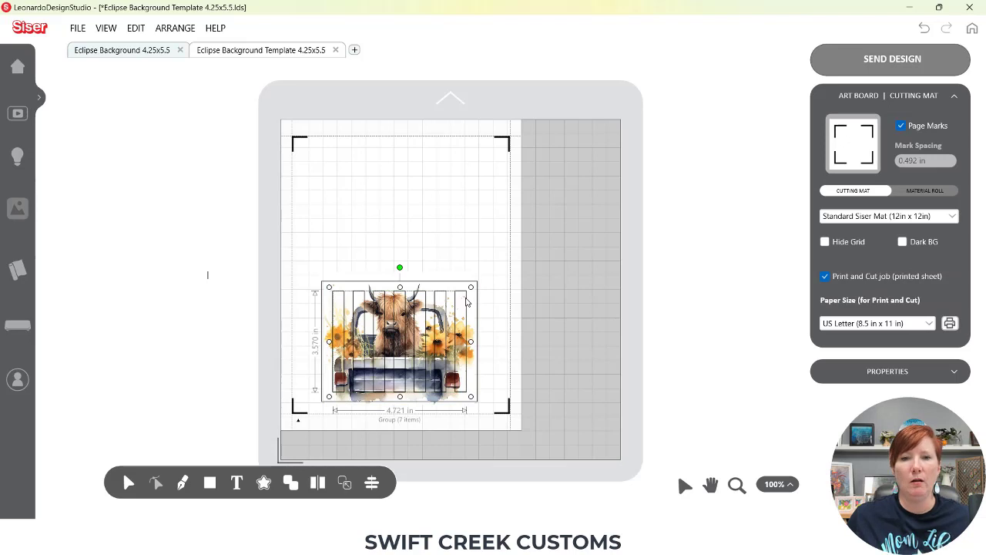
click(895, 375)
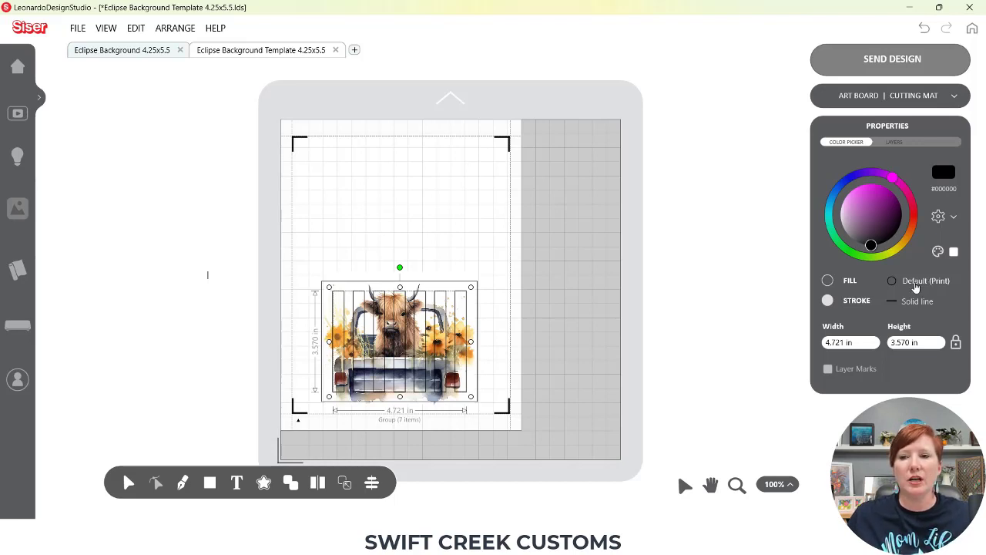
click(928, 284)
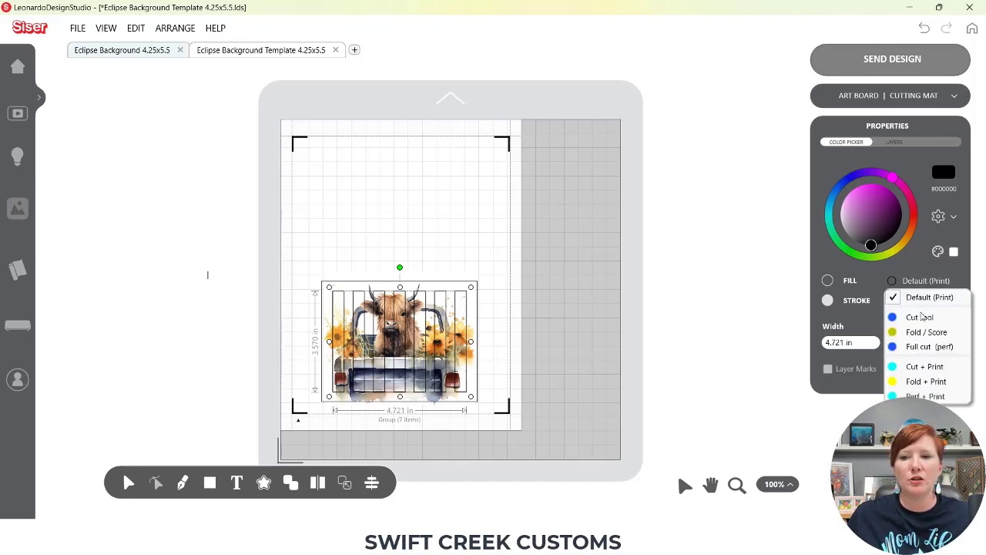
click(921, 317)
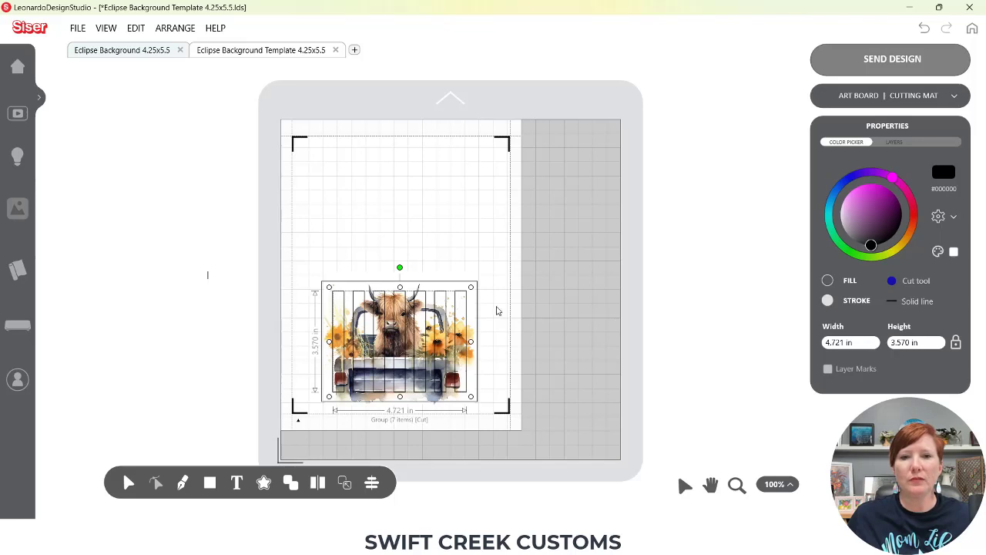
Change the line type of the outer 5.5 x 4.25 in card rectangle to Cut tool
click(478, 303)
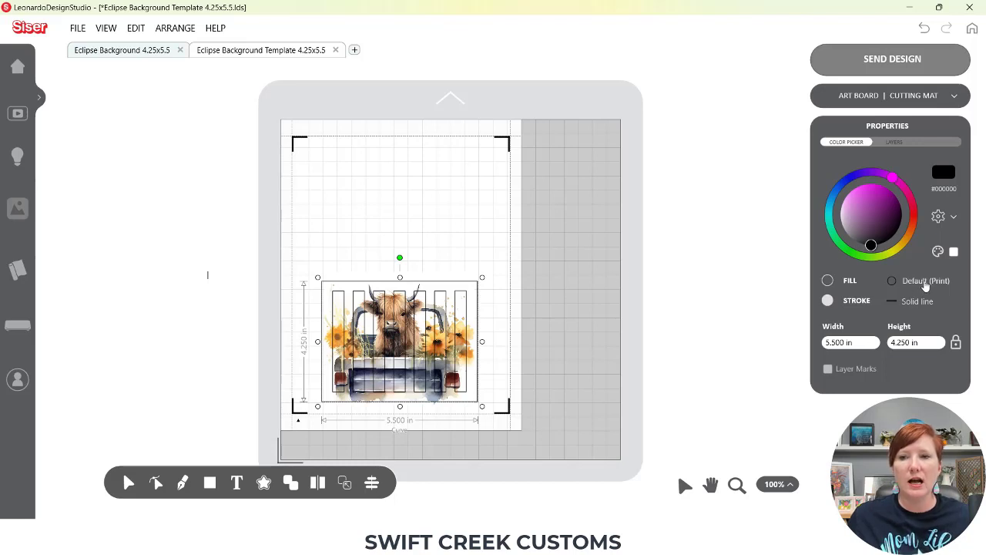
click(925, 282)
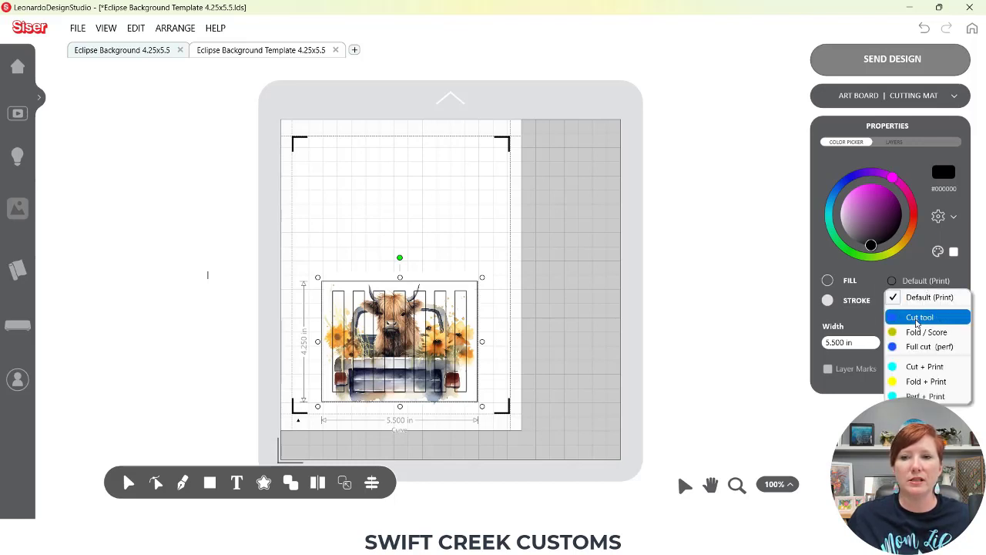
click(918, 317)
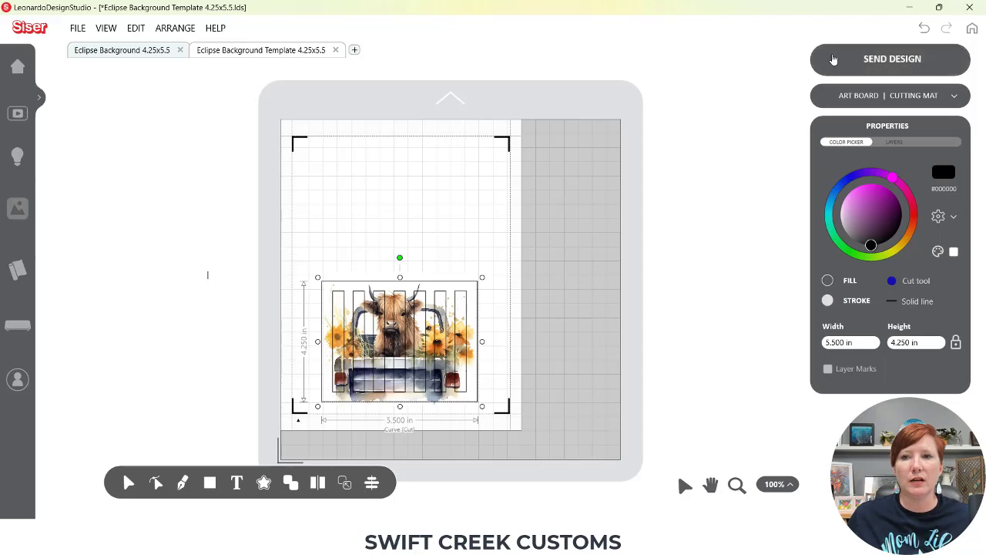
Send all artwork that fits on the page, check the cutting contours, and return to the design
click(848, 67)
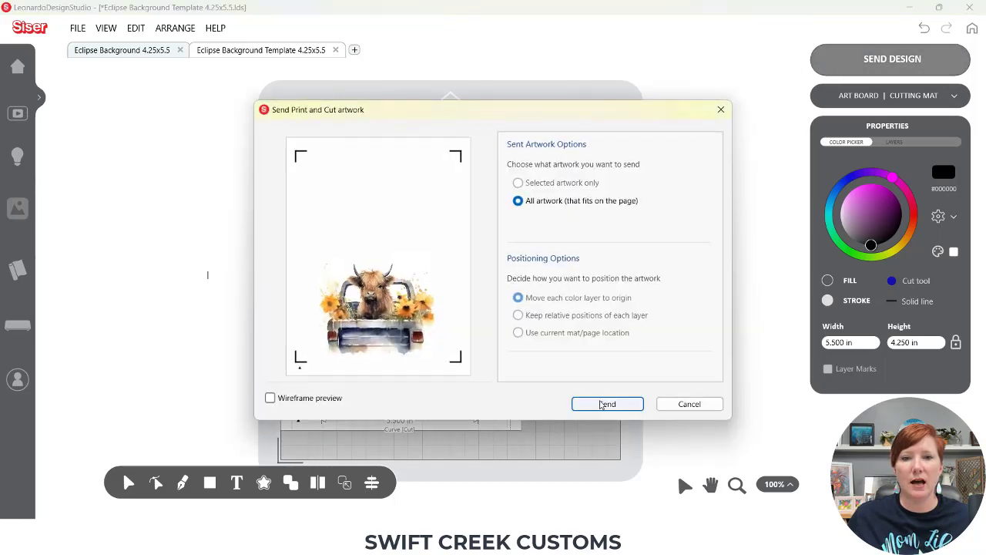
click(598, 406)
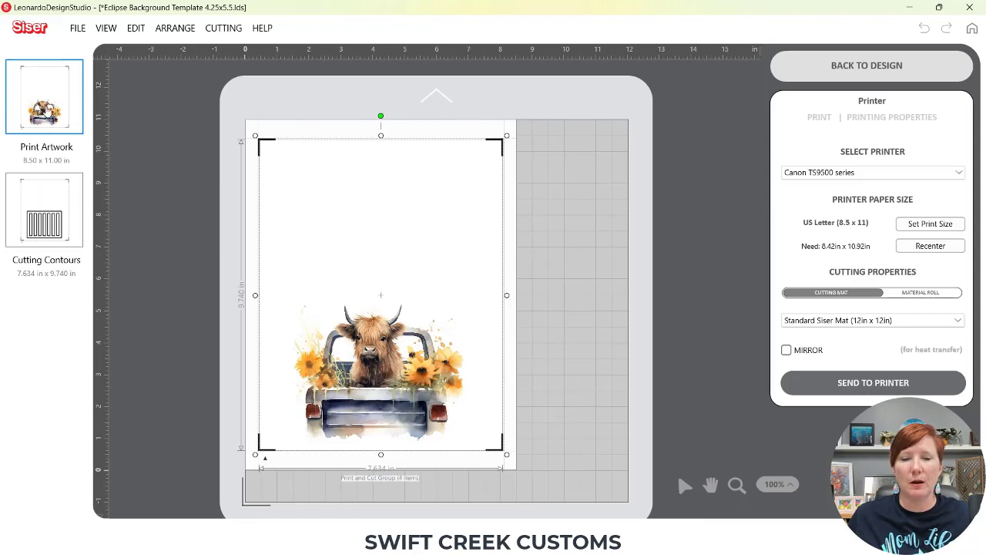
click(45, 227)
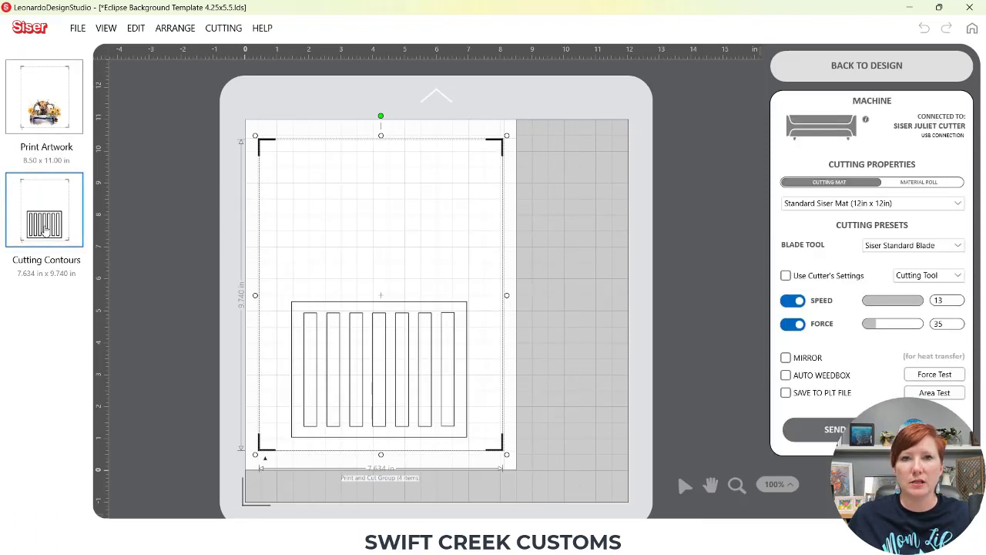
click(800, 74)
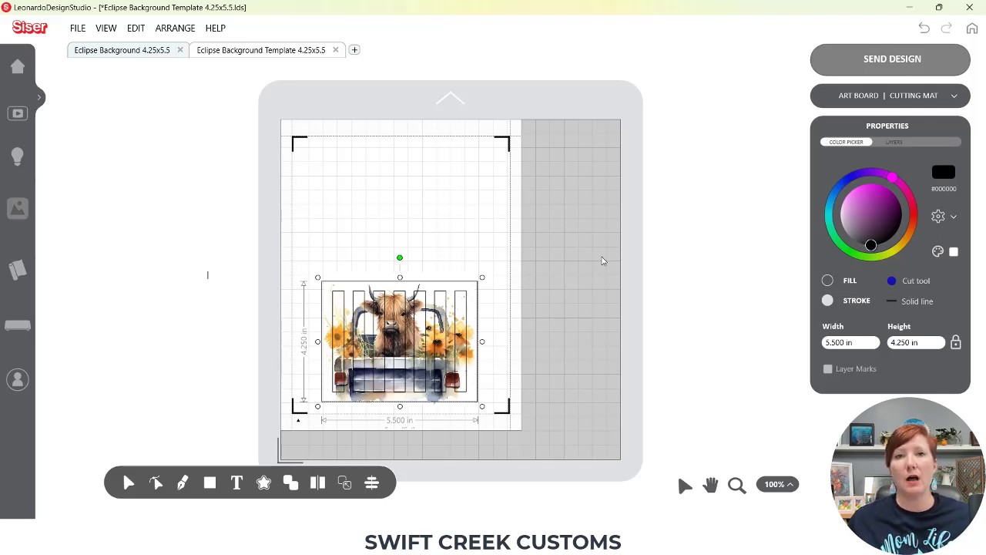
Select the complete cow card artwork and place a duplicate of it directly above the original, inside the registration marks
click(371, 243)
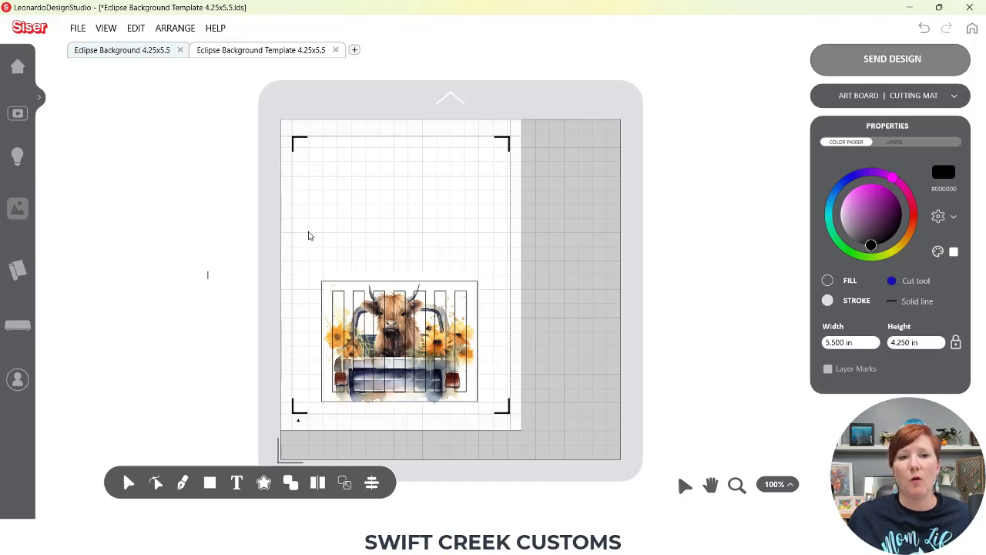
drag(303, 232, 435, 386)
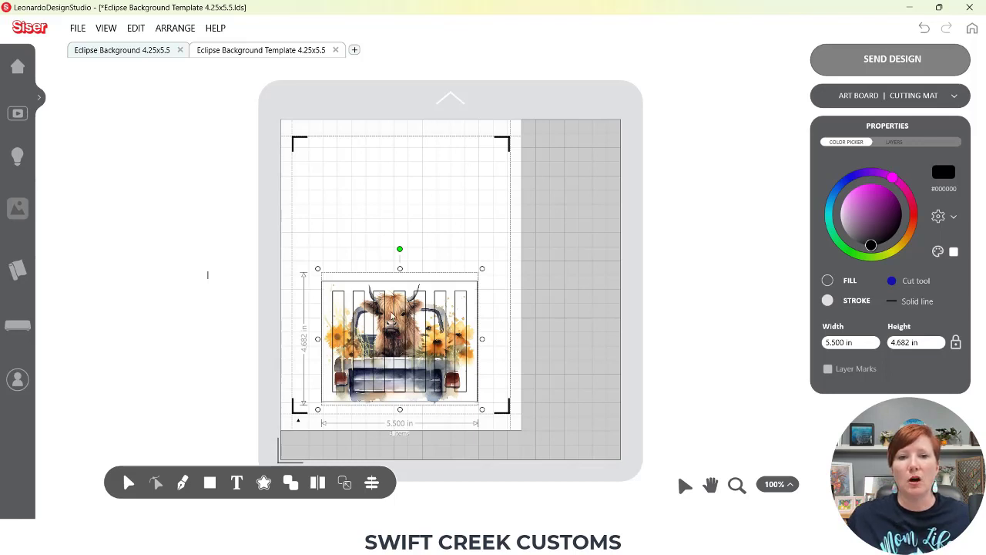
drag(295, 244, 453, 380)
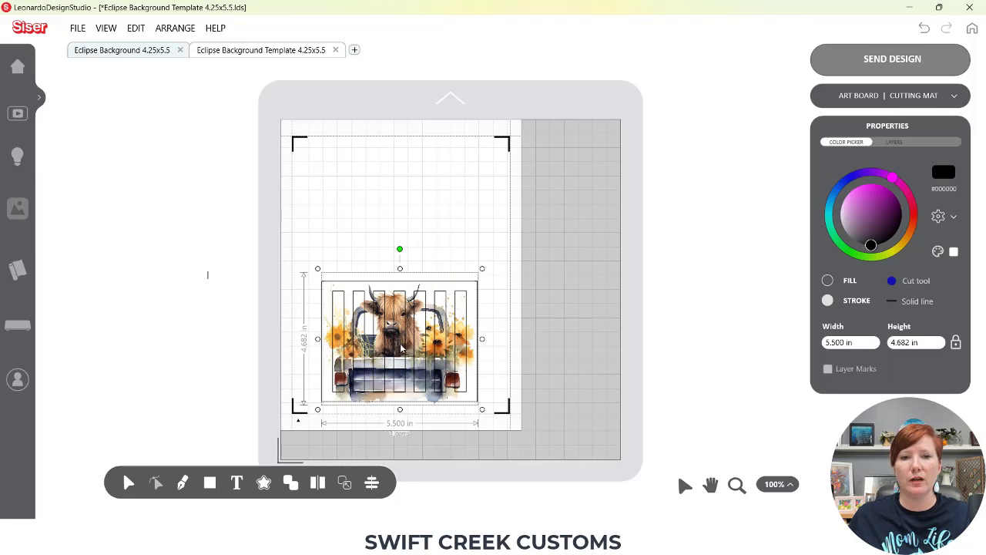
drag(400, 348, 400, 215)
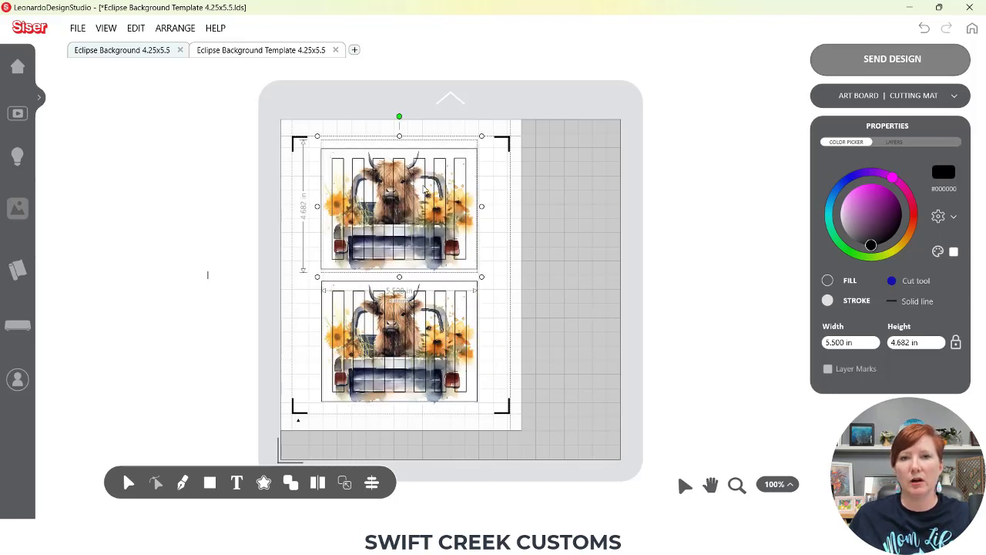
Delete the group of seven strips from the upper card copy
click(557, 189)
click(467, 173)
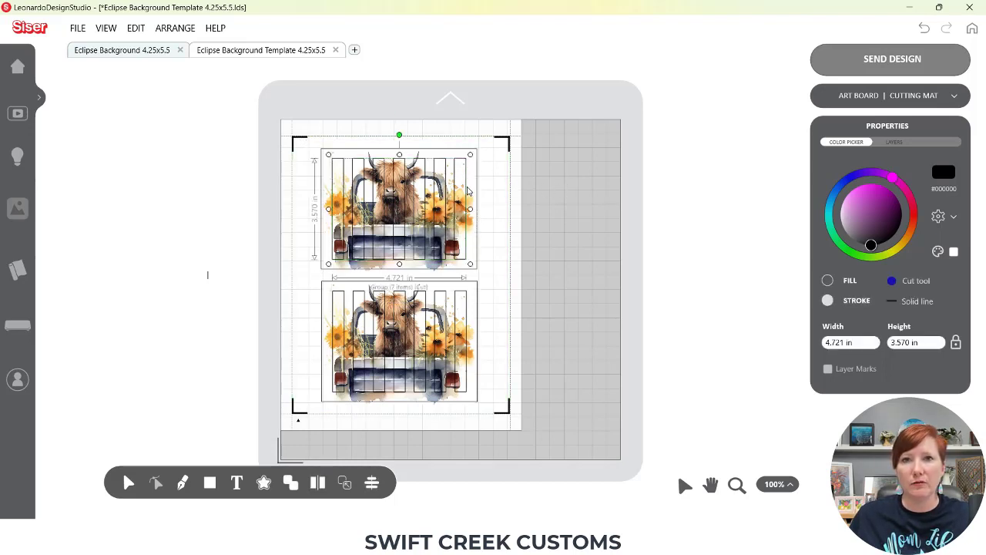
key(Delete)
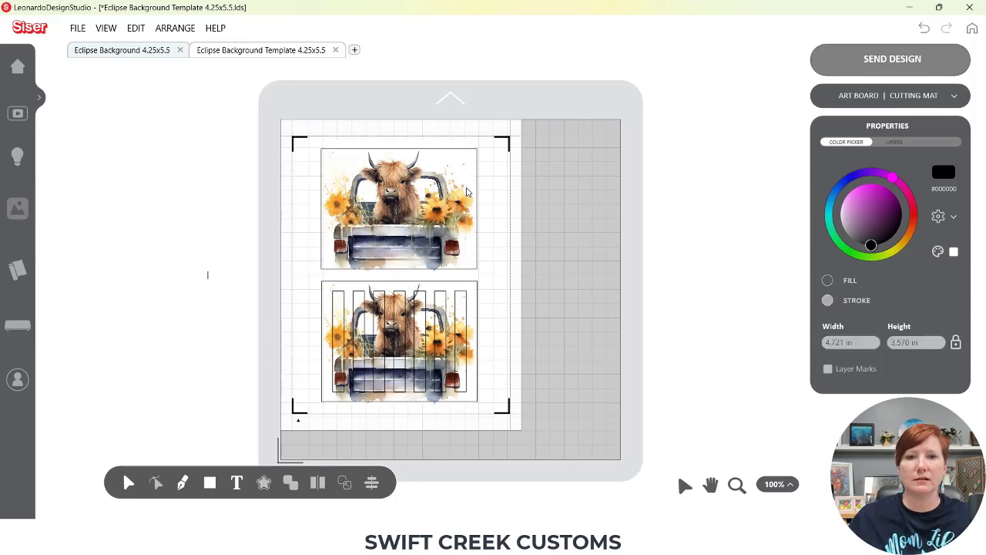
Group the upper cow image with its outline, then group the lower card's image, outline and strips and shift that group slightly right
click(443, 202)
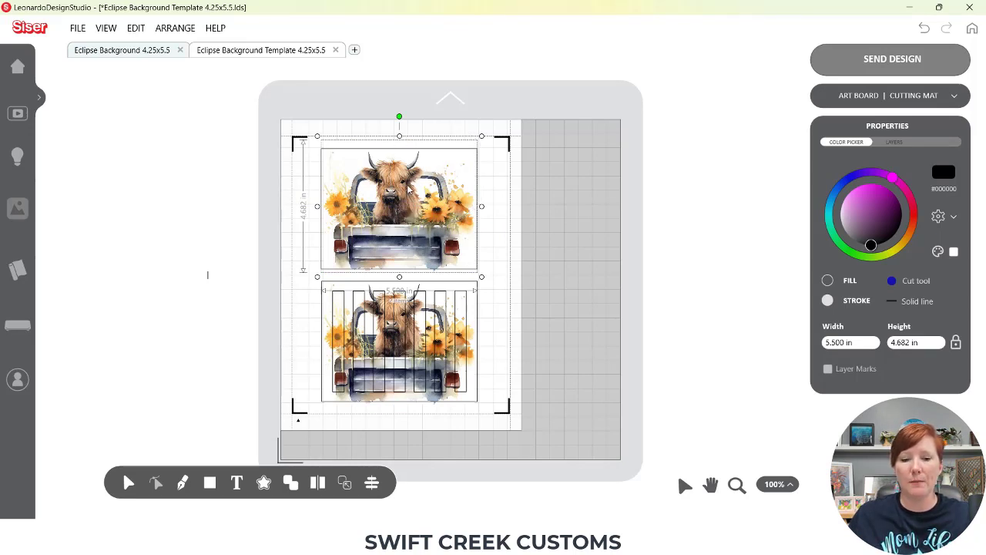
key(ctrl+g)
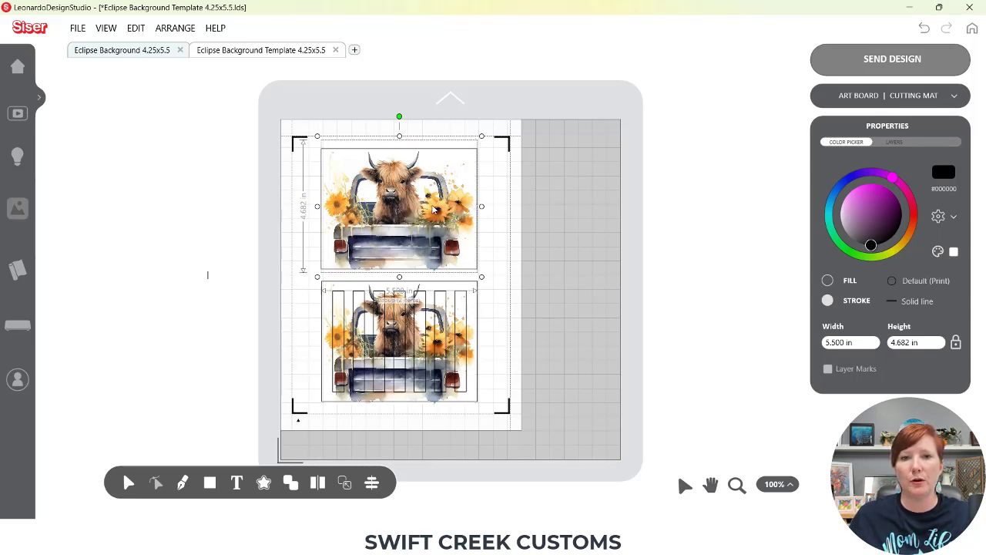
click(471, 348)
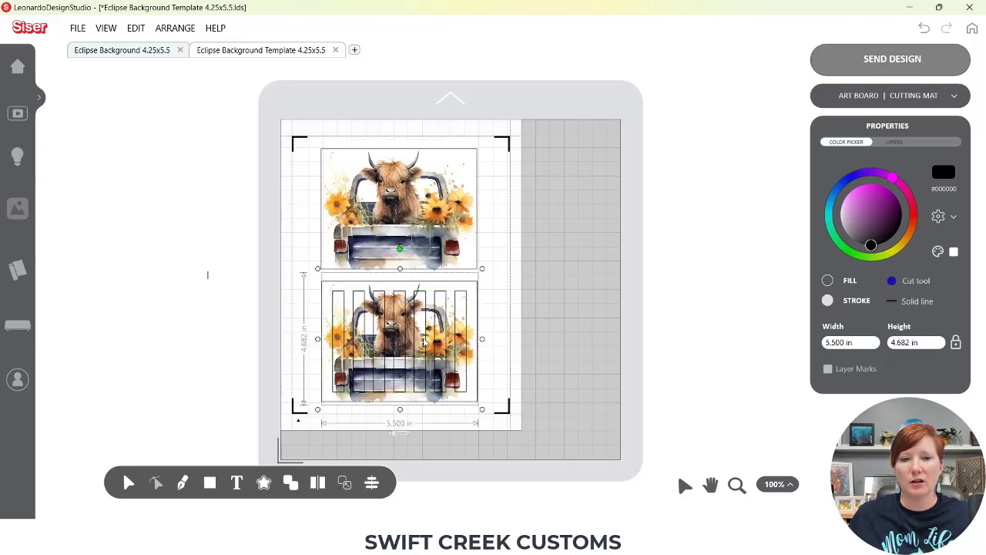
right_click(425, 342)
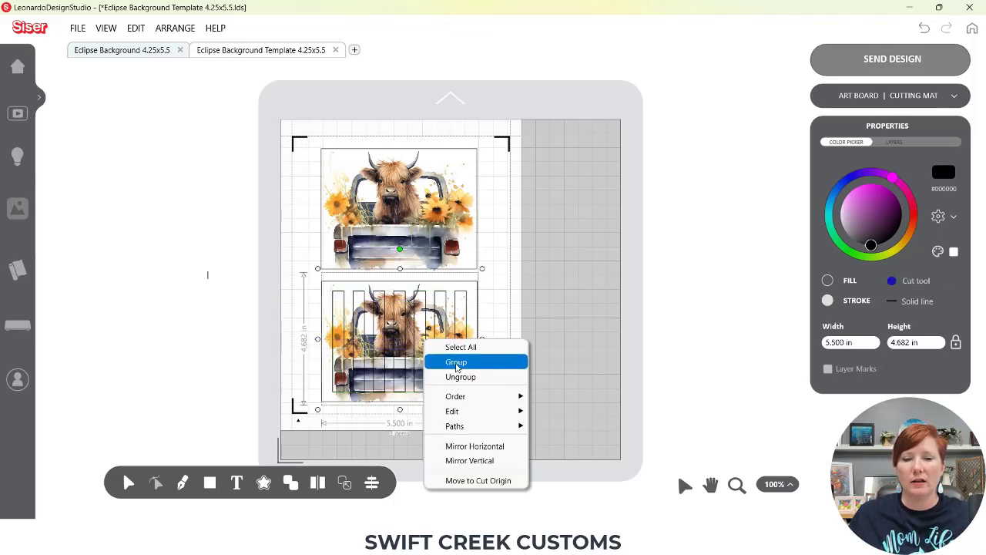
click(456, 362)
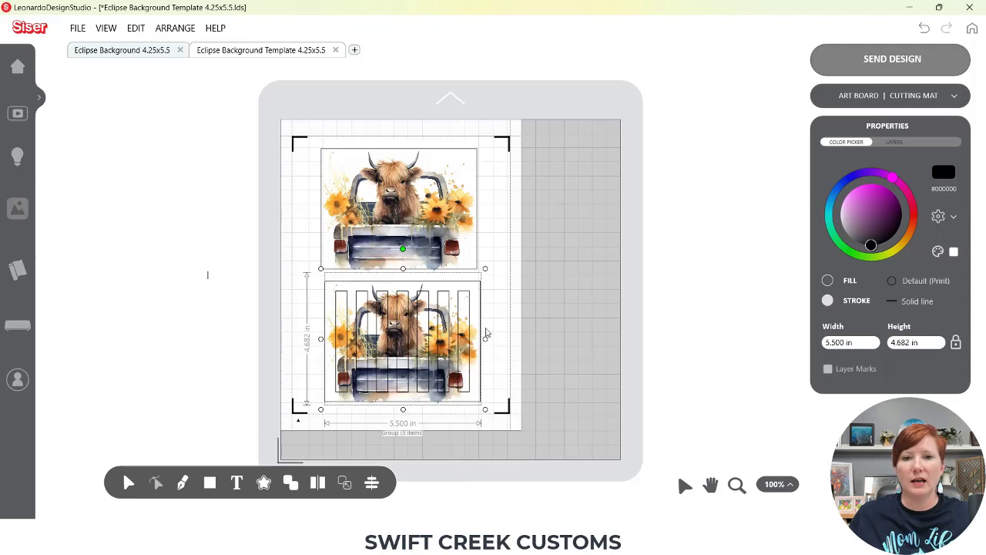
mouse_move(418, 323)
mouse_down()
mouse_move(544, 327)
mouse_move(419, 327)
mouse_up()
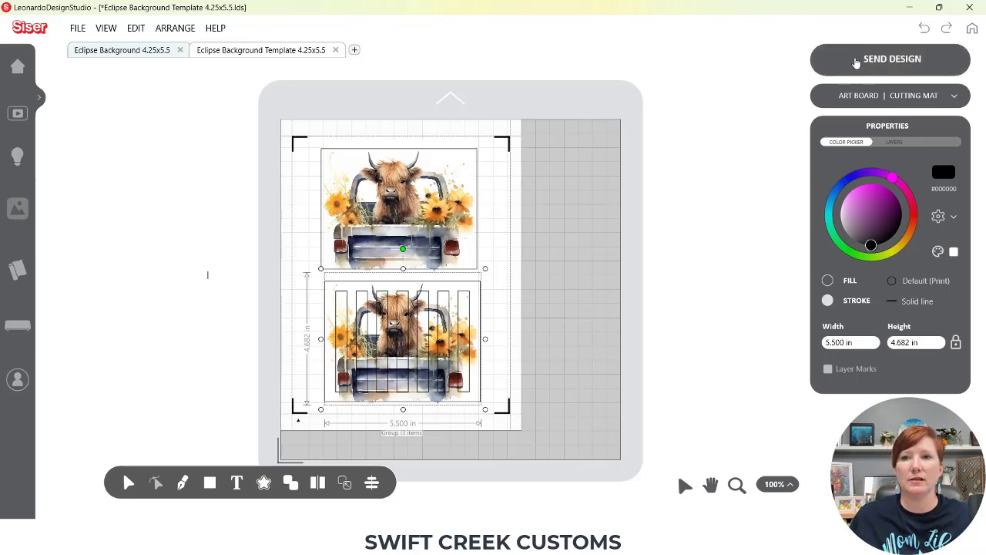
Send all artwork that fits on the page, check the cutting contours, and go back to the print artwork
click(856, 62)
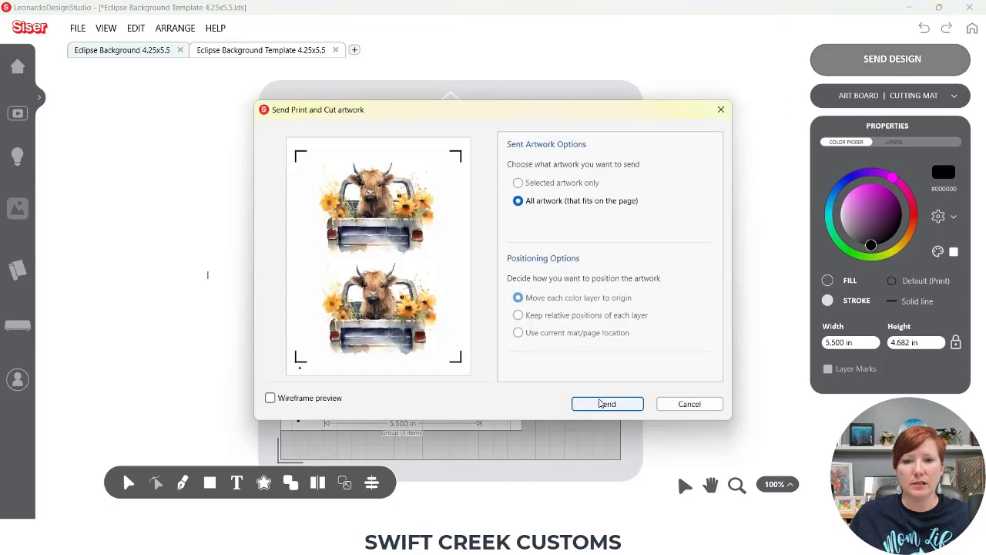
click(601, 407)
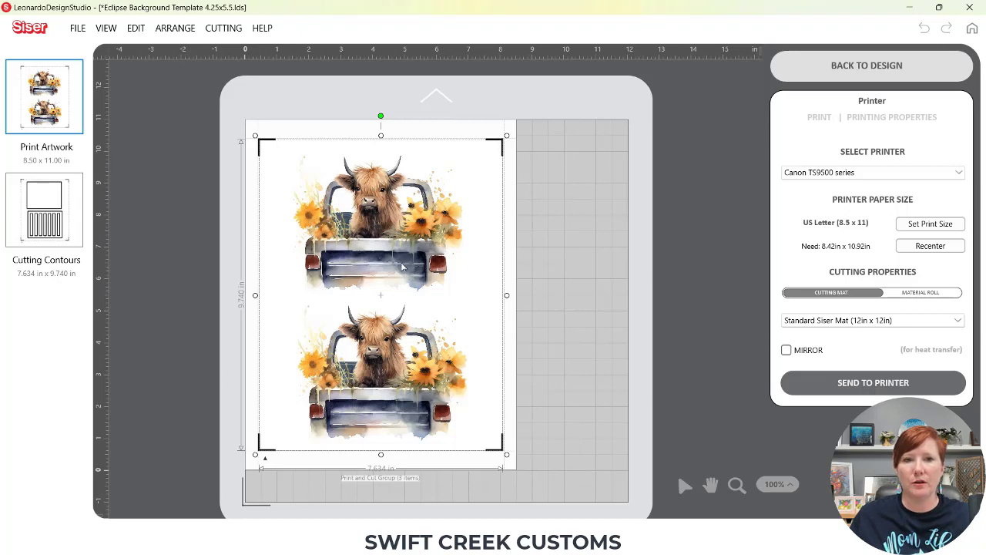
click(48, 221)
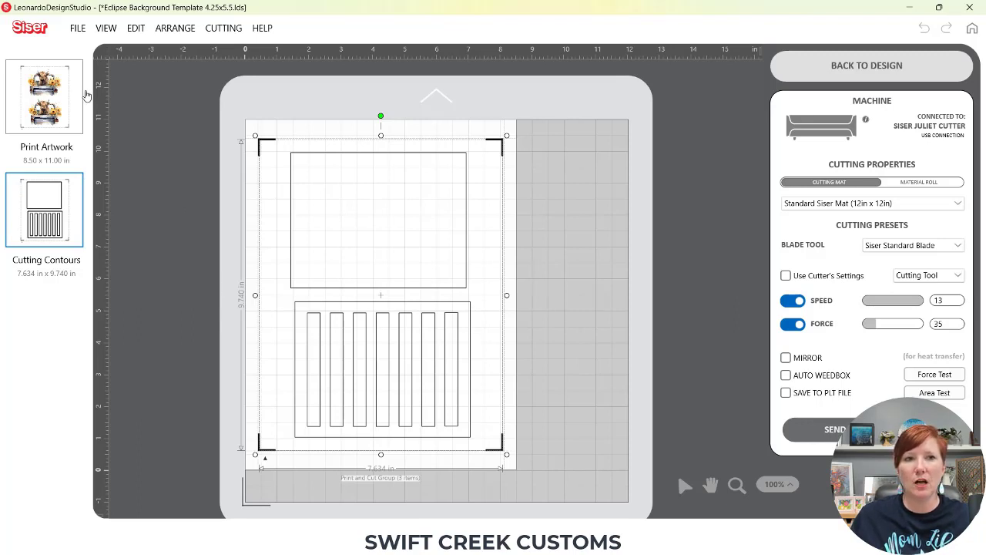
click(53, 96)
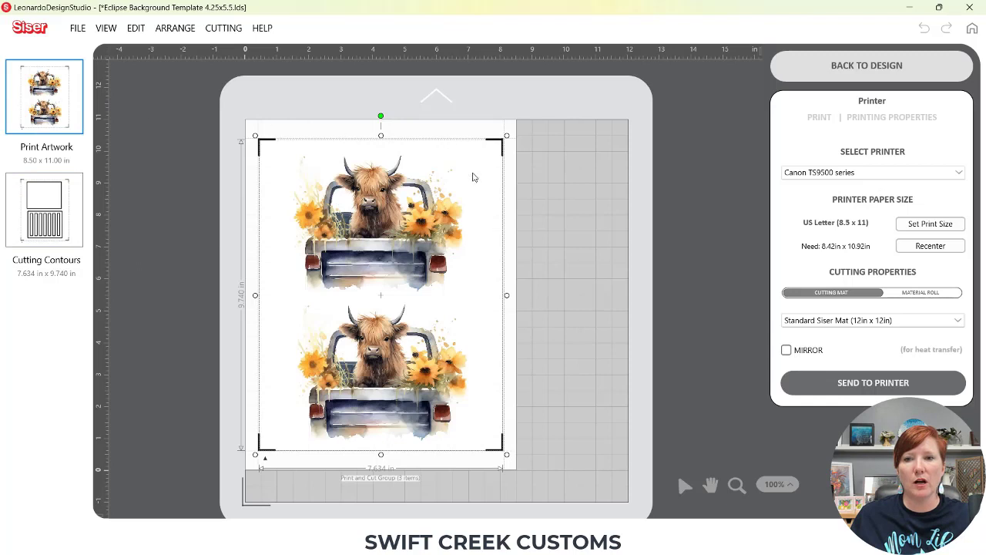
Print the artwork on the Canon TS9500 series printer with the paper source set to Rear Tray
click(862, 385)
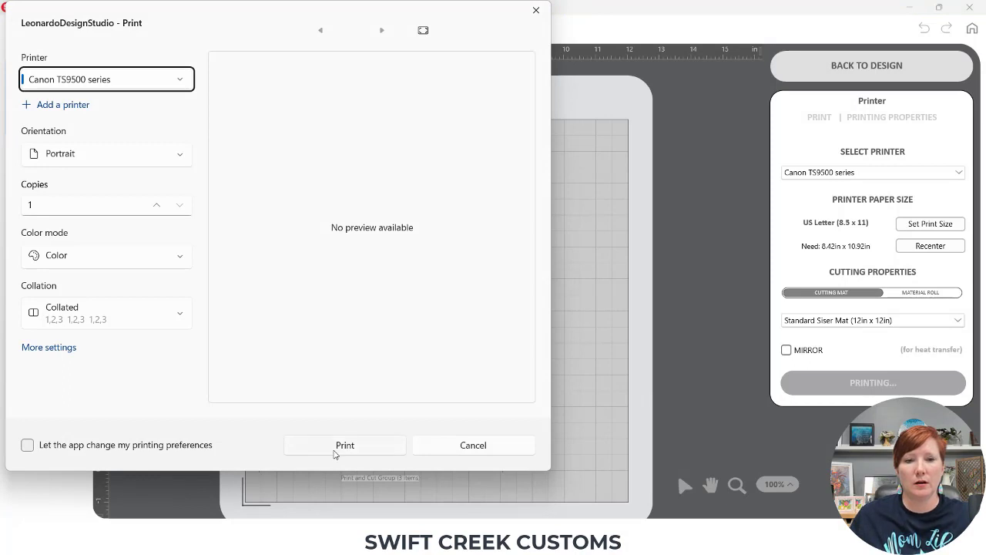
click(60, 349)
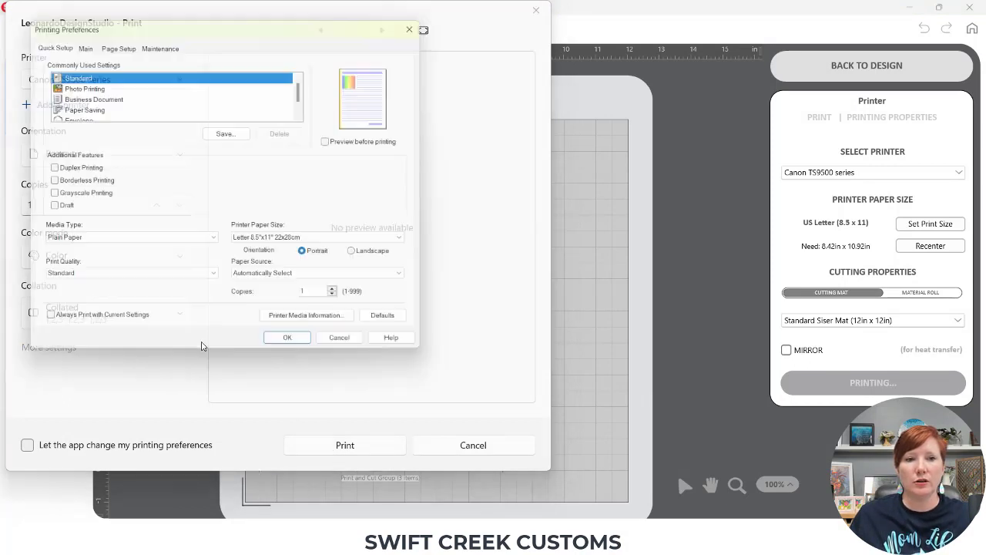
click(275, 279)
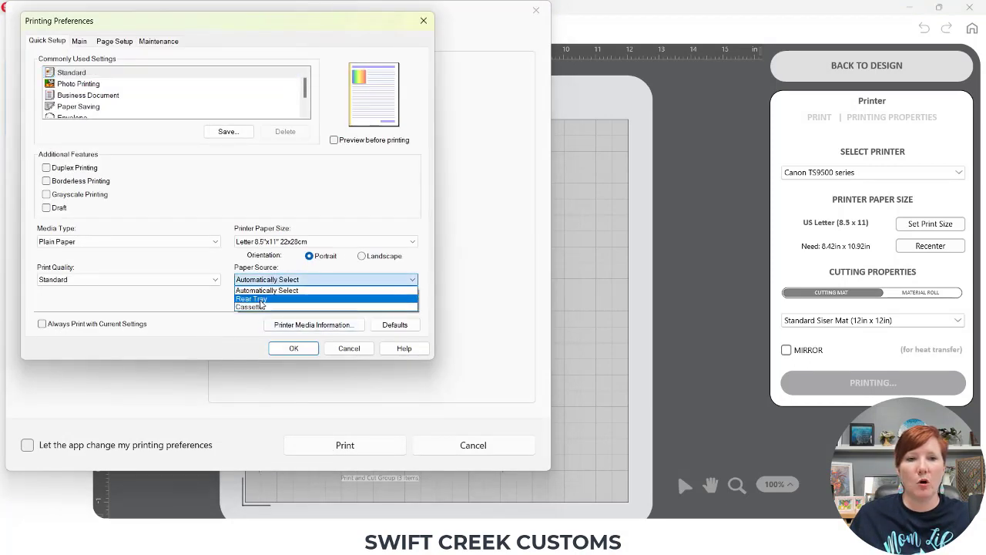
click(262, 300)
click(276, 348)
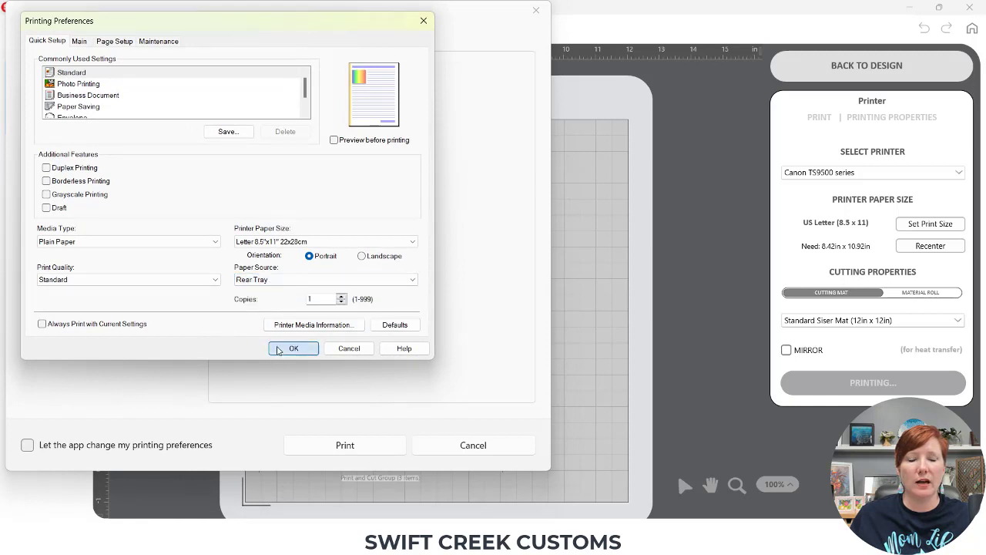
click(382, 448)
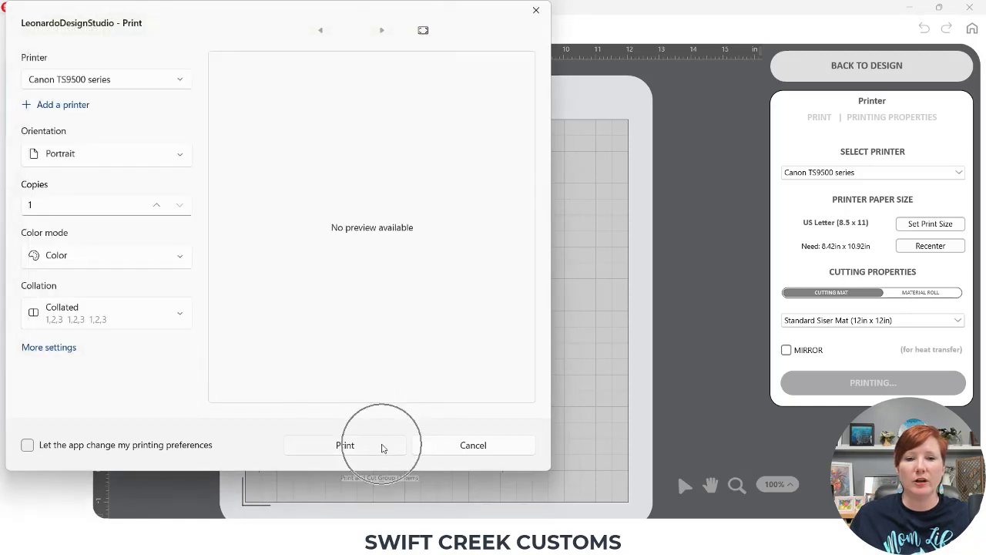